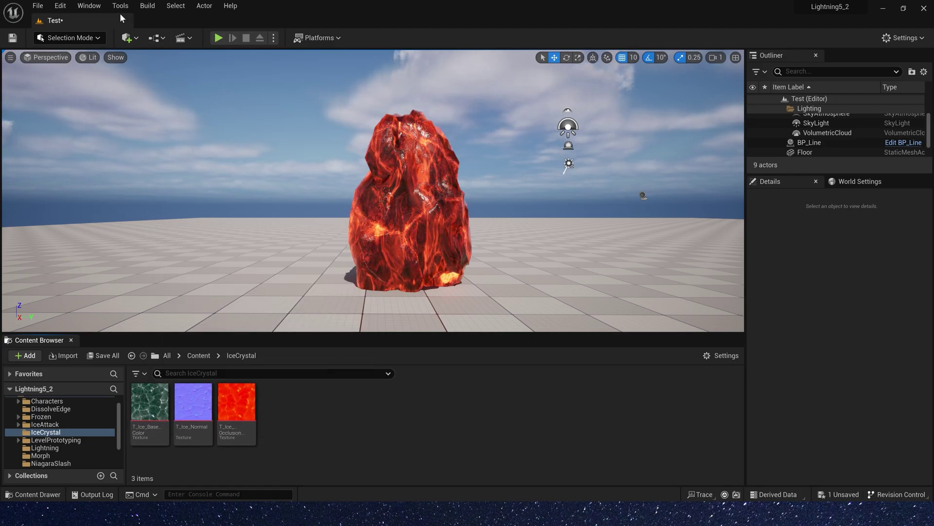
Open the Quixel Bridge asset library in a full-size window.
{"action": "left_click", "coordinate": [158, 38]}
{"action": "left_click", "coordinate": [126, 39]}
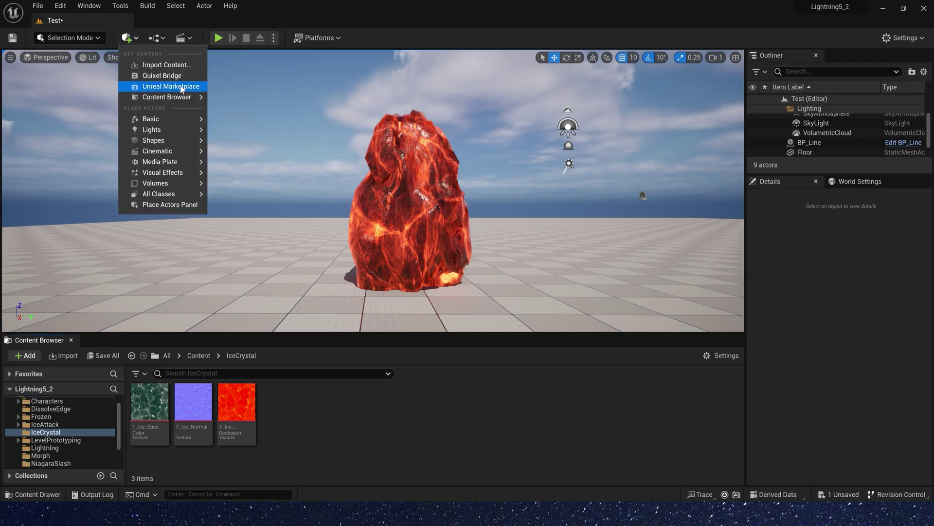
{"action": "left_click", "coordinate": [162, 76]}
{"action": "double_click", "coordinate": [486, 155]}
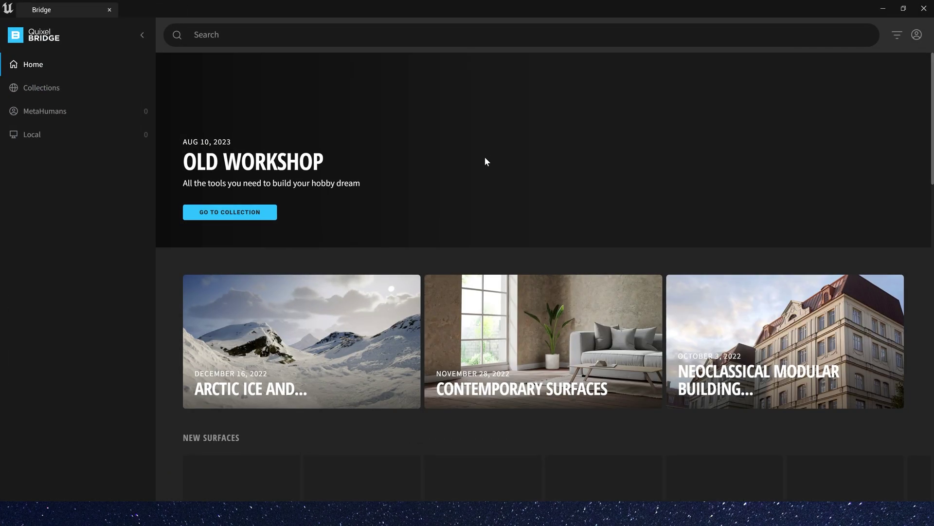
Search the asset library for Frozen surfaces, view the Skated Frozen Lake surface, and close the library.
{"action": "left_click", "coordinate": [266, 38]}
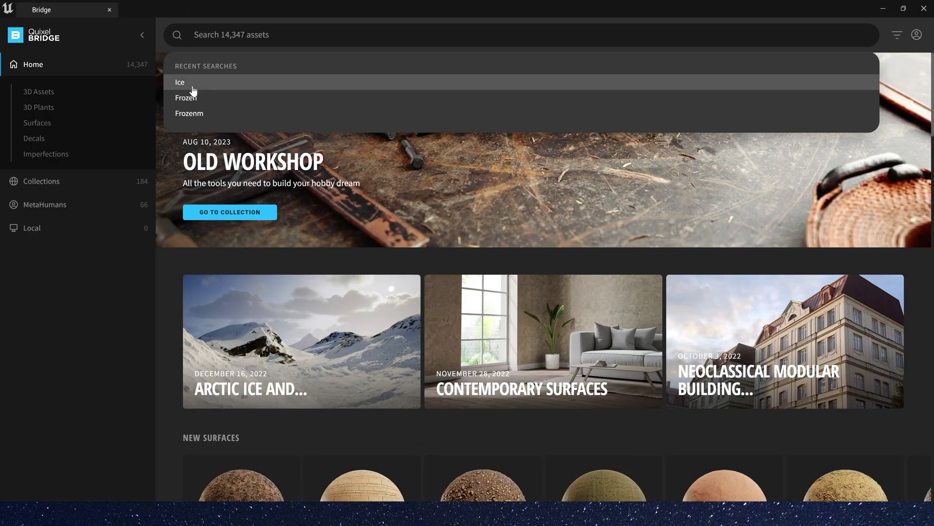
{"action": "left_click", "coordinate": [229, 98]}
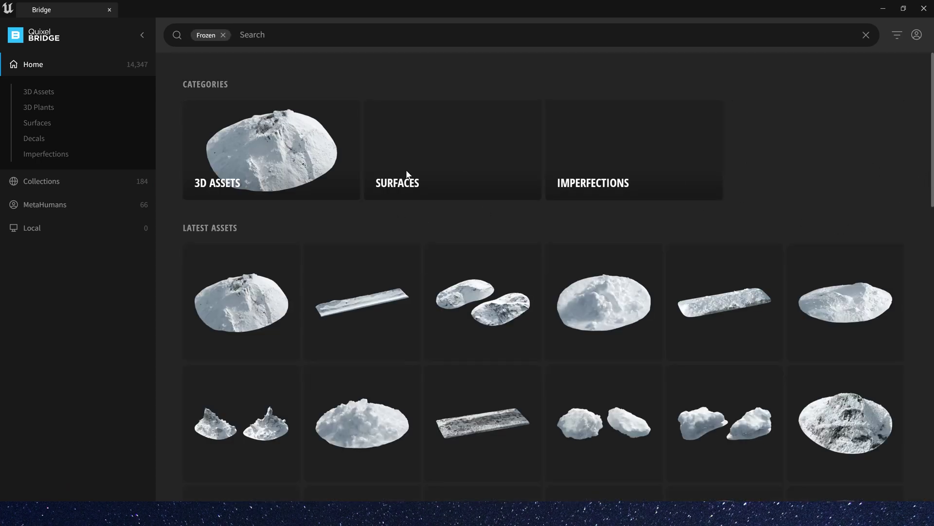
{"action": "left_click", "coordinate": [446, 170]}
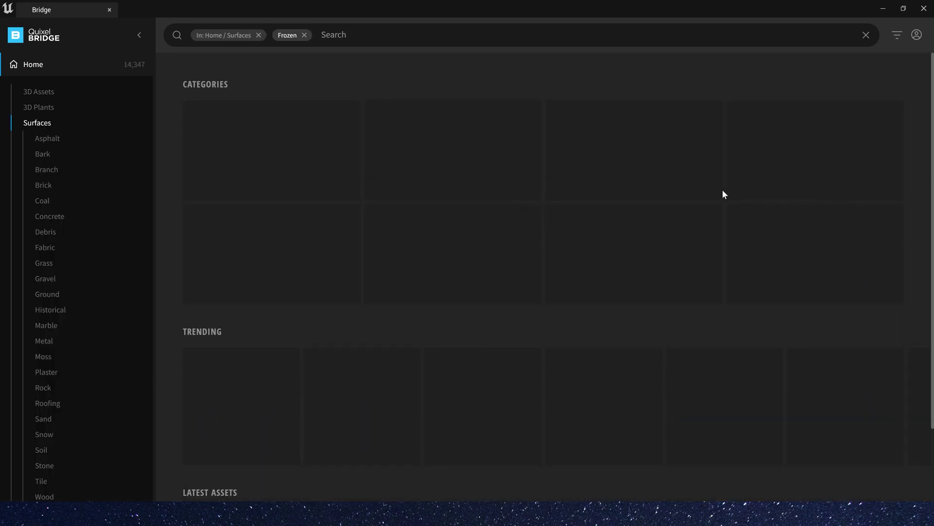
{"action": "left_click", "coordinate": [347, 392]}
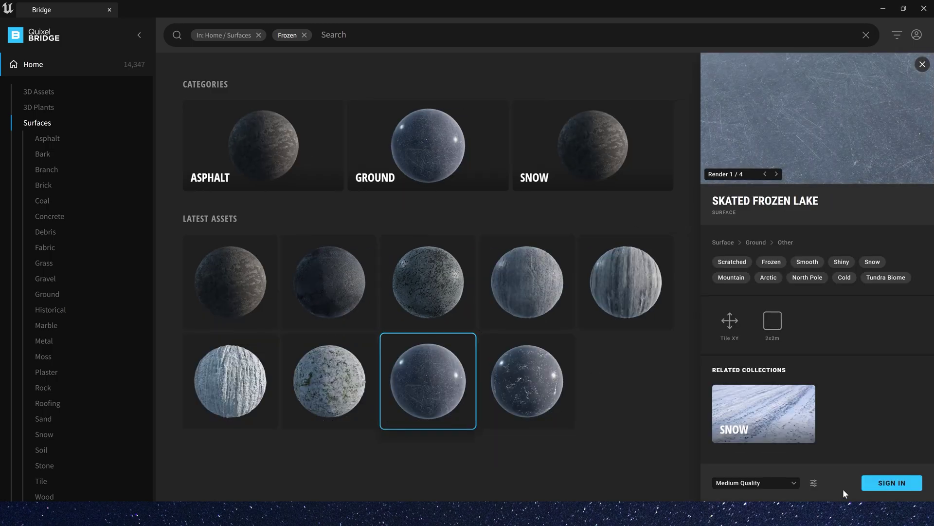
{"action": "left_click", "coordinate": [924, 8]}
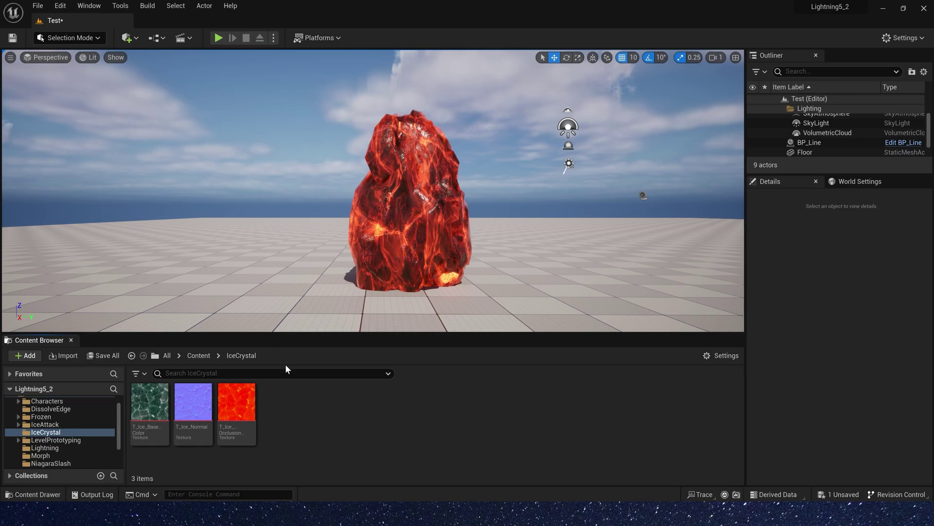
Create a material named M_Ice in the IceCrystal folder.
{"action": "right_click", "coordinate": [310, 428]}
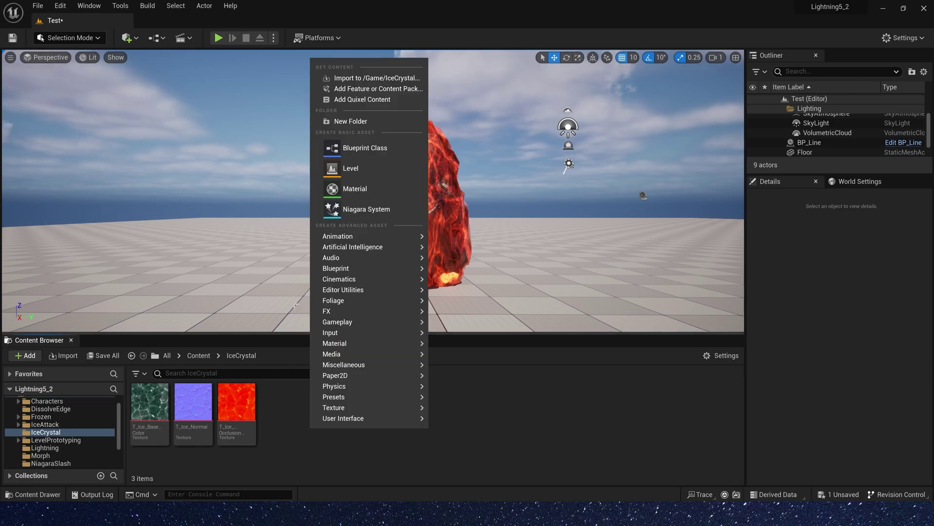
{"action": "left_click", "coordinate": [379, 190]}
{"action": "type", "text": "M_"}
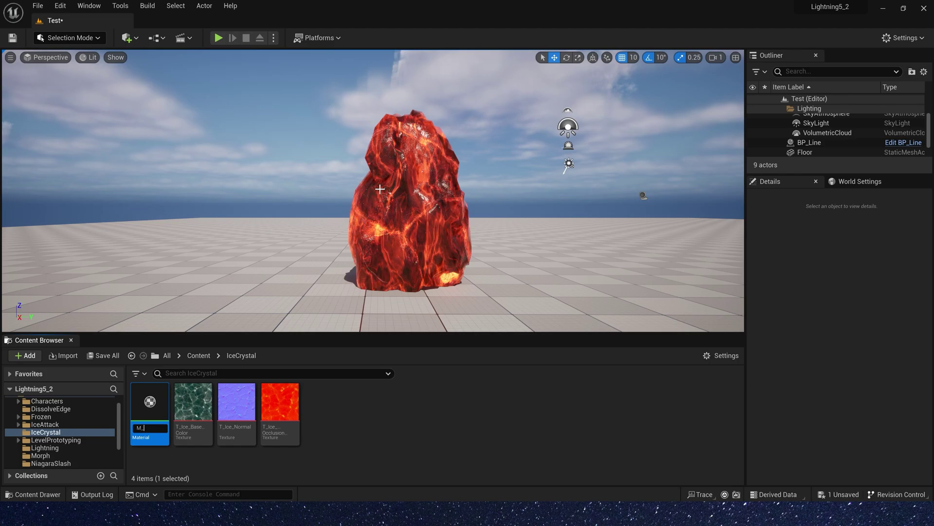
{"action": "type", "text": "Ice"}
{"action": "key", "text": "Return"}
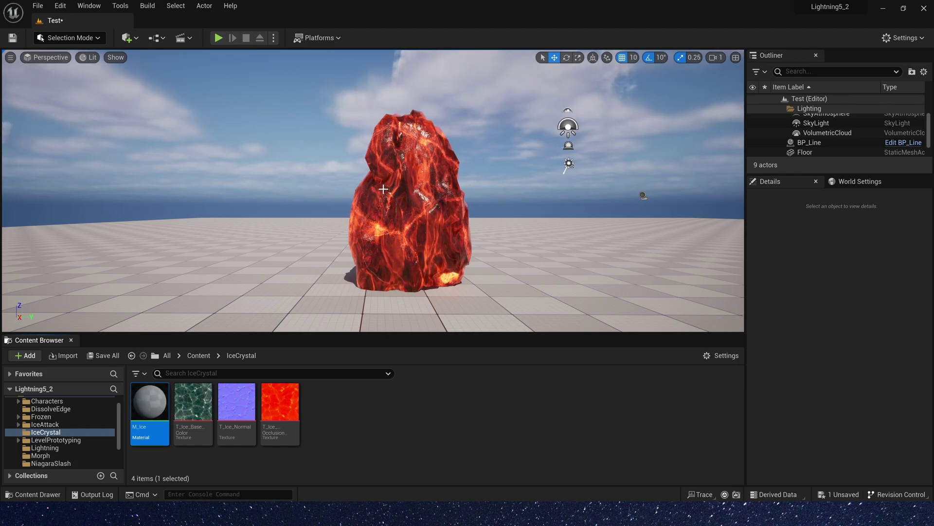
Open M_Ice for editing and add the three ice textures to its graph as texture samples.
{"action": "double_click", "coordinate": [149, 399]}
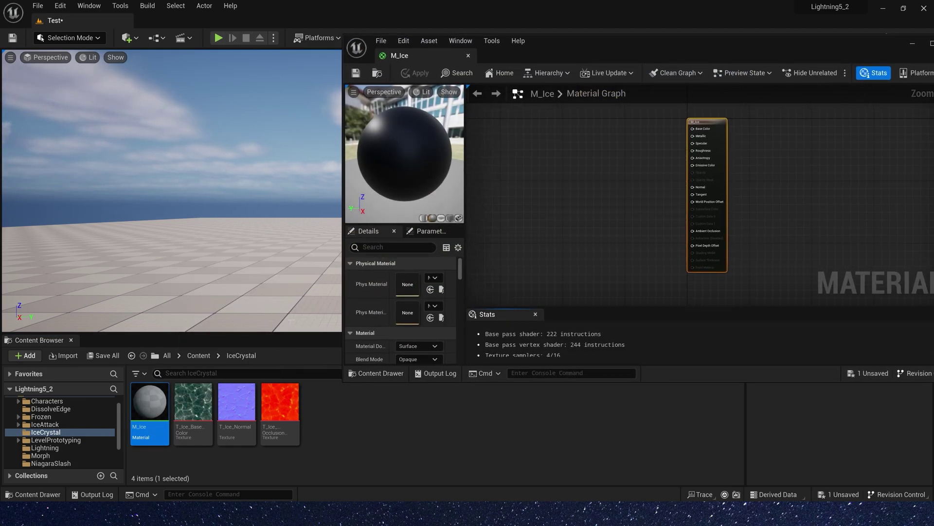
{"action": "left_click", "coordinate": [198, 396]}
{"action": "left_click", "coordinate": [280, 404], "text": "shift"}
{"action": "left_click_drag", "start_coordinate": [241, 404], "coordinate": [550, 190]}
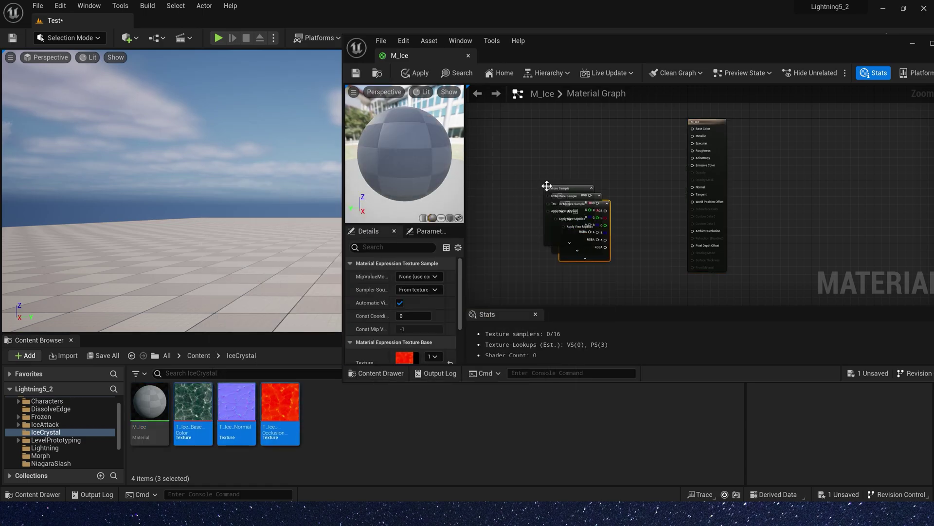
{"action": "double_click", "coordinate": [606, 51]}
{"action": "right_click_drag", "start_coordinate": [317, 89], "coordinate": [377, 158]}
{"action": "left_click", "coordinate": [356, 188]}
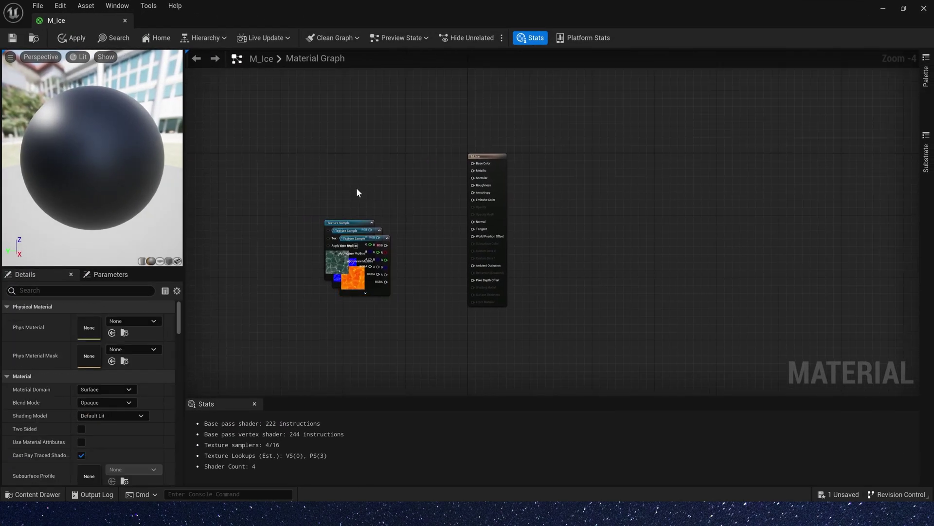
Connect the base color texture to Base Color, the normal texture to Normal, and the occlusion texture's R, G, B to Ambient Occlusion, Roughness, Metallic.
{"action": "left_click_drag", "start_coordinate": [354, 220], "coordinate": [513, 177]}
{"action": "scroll", "coordinate": [391, 135], "scroll_direction": "up", "scroll_amount": 2}
{"action": "right_click_drag", "start_coordinate": [468, 219], "coordinate": [490, 144]}
{"action": "left_click_drag", "start_coordinate": [375, 223], "coordinate": [536, 190]}
{"action": "left_click_drag", "start_coordinate": [368, 348], "coordinate": [350, 210]}
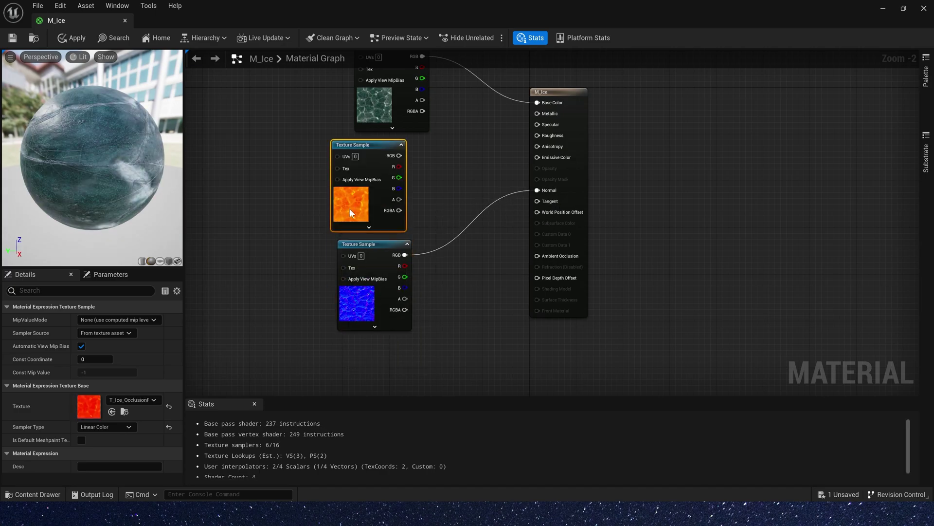
{"action": "left_click_drag", "start_coordinate": [399, 166], "coordinate": [538, 135]}
{"action": "left_click_drag", "start_coordinate": [399, 189], "coordinate": [537, 113]}
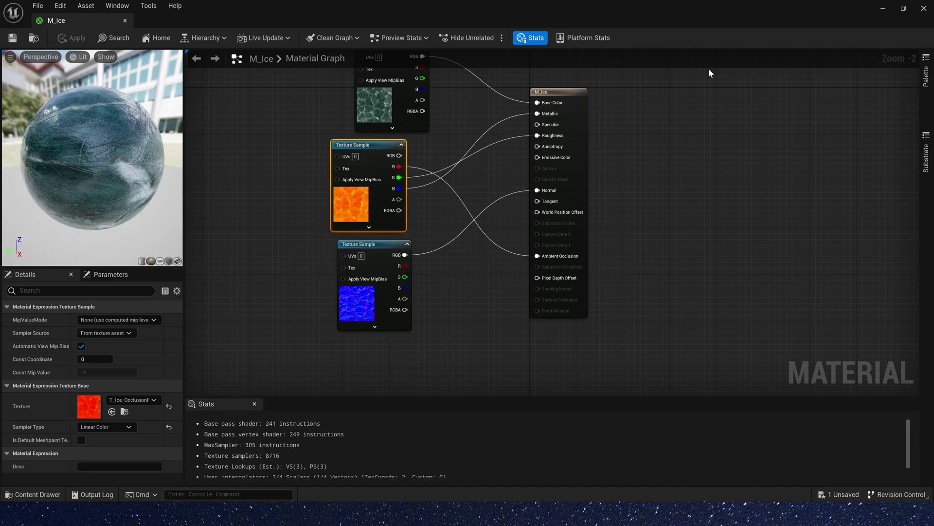
Return to the level and assign M_Ice to Element 0 of the SM_Rock actor.
{"action": "left_click", "coordinate": [882, 10]}
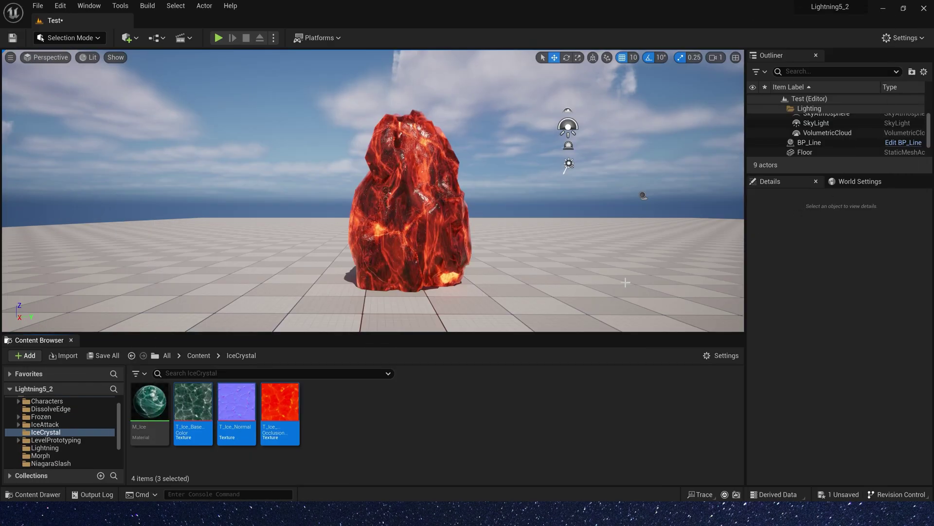
{"action": "left_click", "coordinate": [409, 210]}
{"action": "left_click_drag", "start_coordinate": [149, 401], "coordinate": [845, 441]}
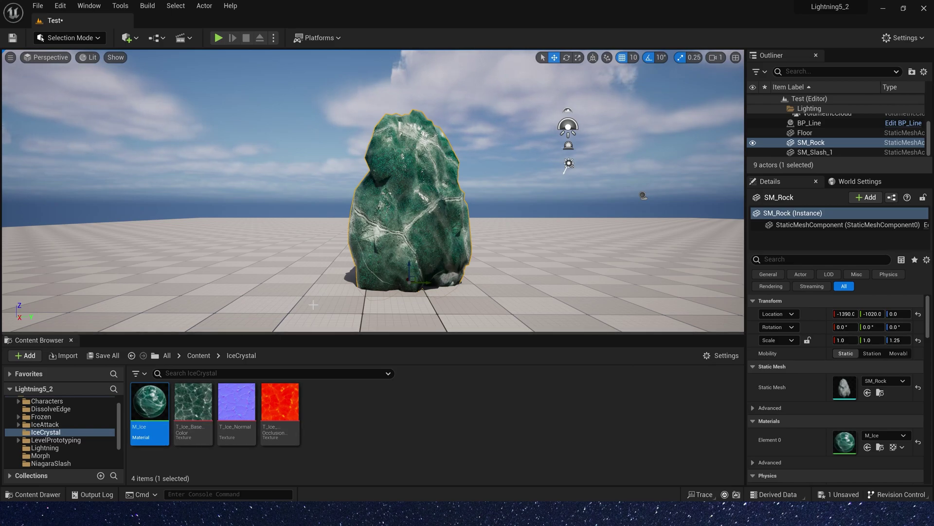
Reopen M_Ice and add a Camera Vector node in the empty area before the texture samples.
{"action": "double_click", "coordinate": [154, 404]}
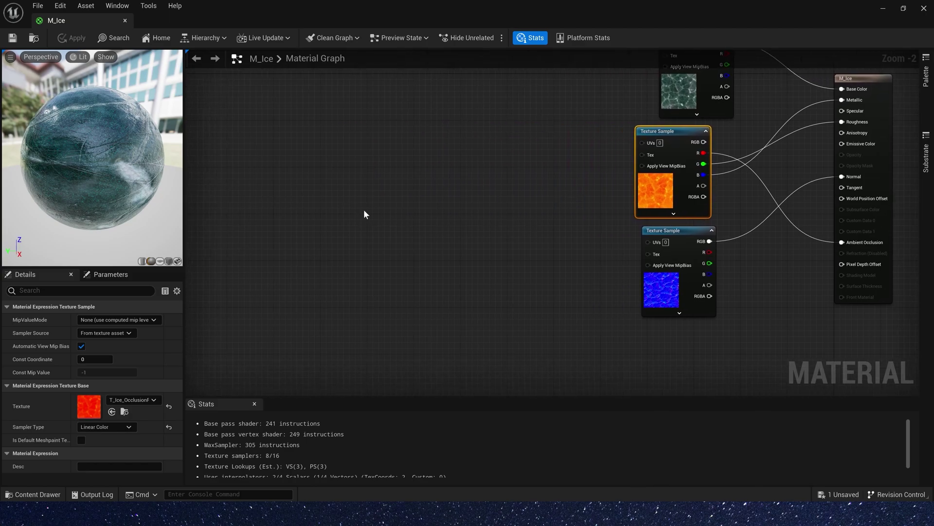
{"action": "right_click", "coordinate": [354, 185]}
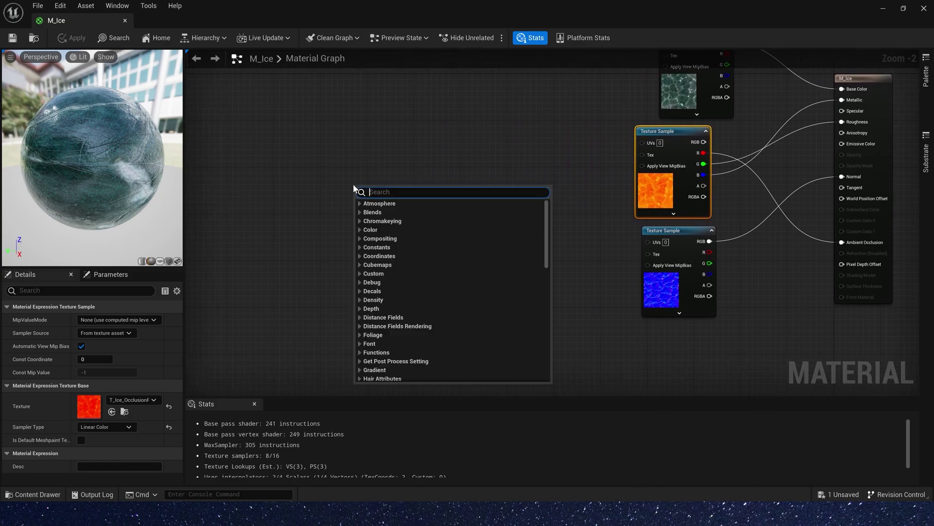
{"action": "type", "text": "ce"}
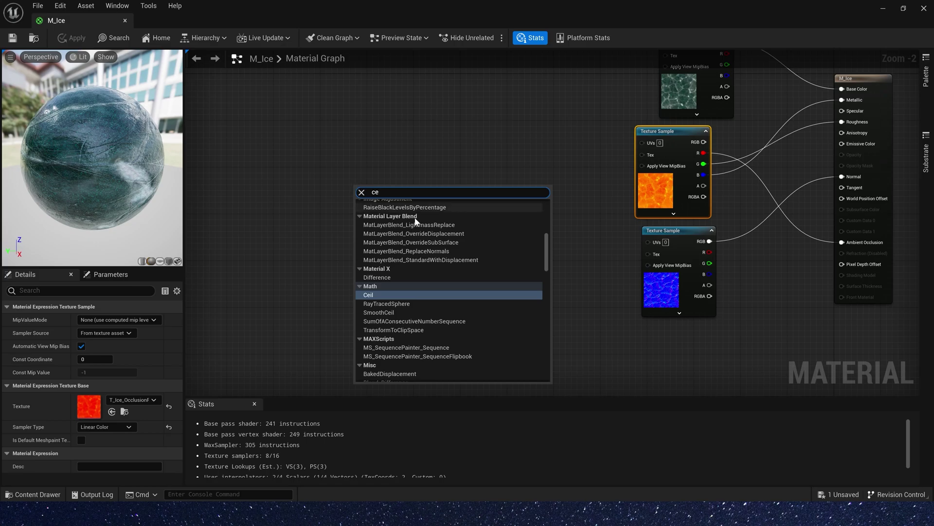
{"action": "key", "text": "BackSpace"}
{"action": "type", "text": "ameravec"}
{"action": "key", "text": "Return"}
{"action": "left_click_drag", "start_coordinate": [374, 201], "coordinate": [334, 170]}
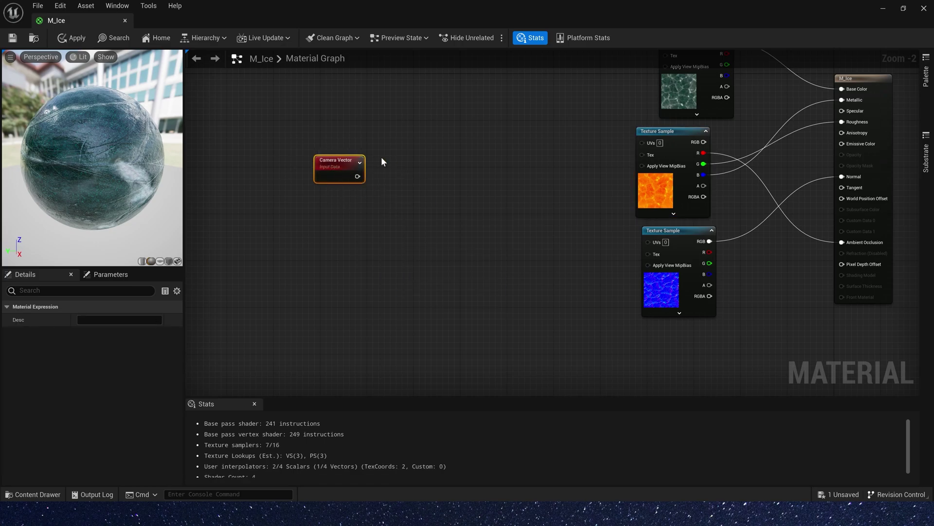
Show the material preview on a plane and examine it from different angles.
{"action": "left_click", "coordinate": [160, 261]}
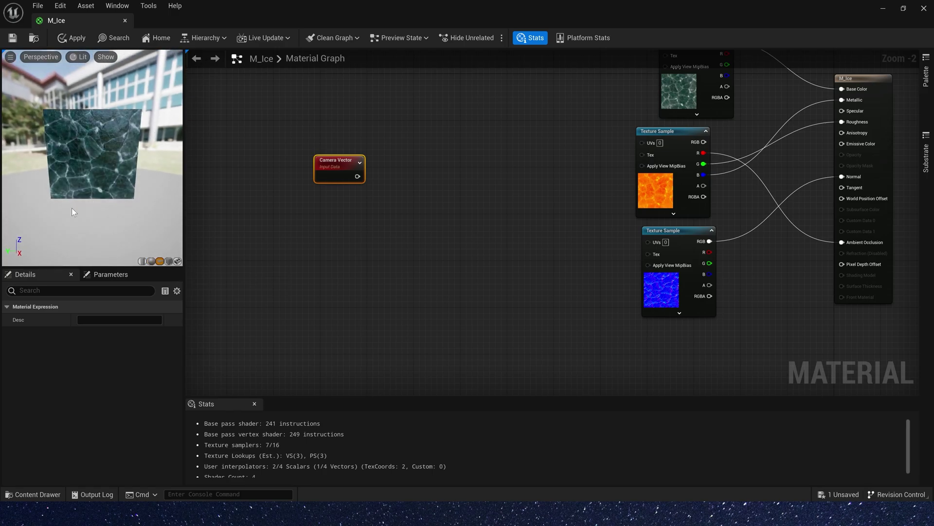
{"action": "left_click_drag", "start_coordinate": [97, 149], "coordinate": [107, 136]}
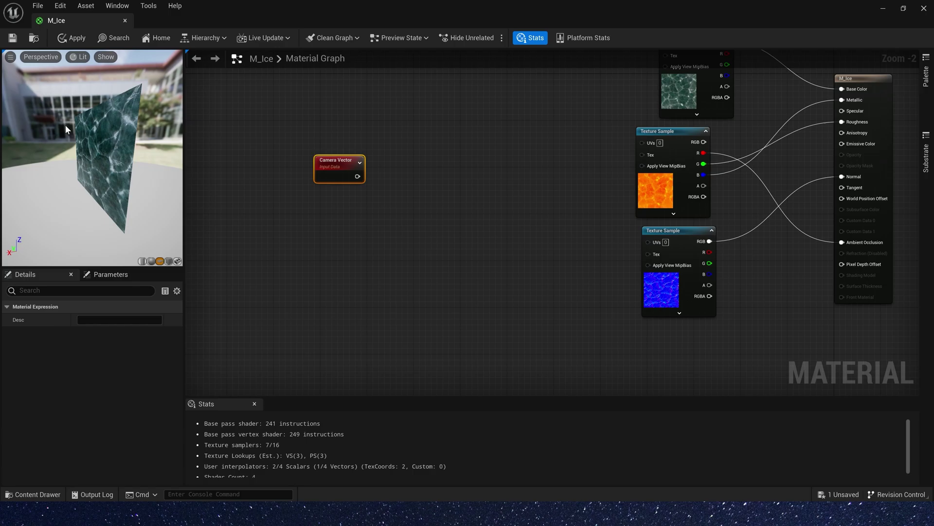
{"action": "left_click_drag", "start_coordinate": [34, 130], "coordinate": [63, 127]}
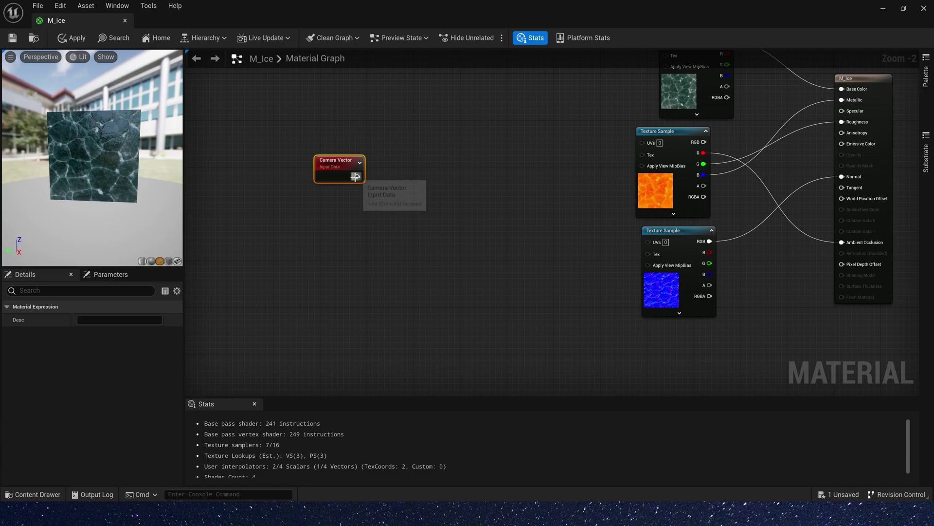
Duplicate the T_Ice_BaseColor texture sample and place the copy near the Camera Vector node.
{"action": "left_click_drag", "start_coordinate": [358, 176], "coordinate": [403, 174]}
{"action": "left_click", "coordinate": [406, 157]}
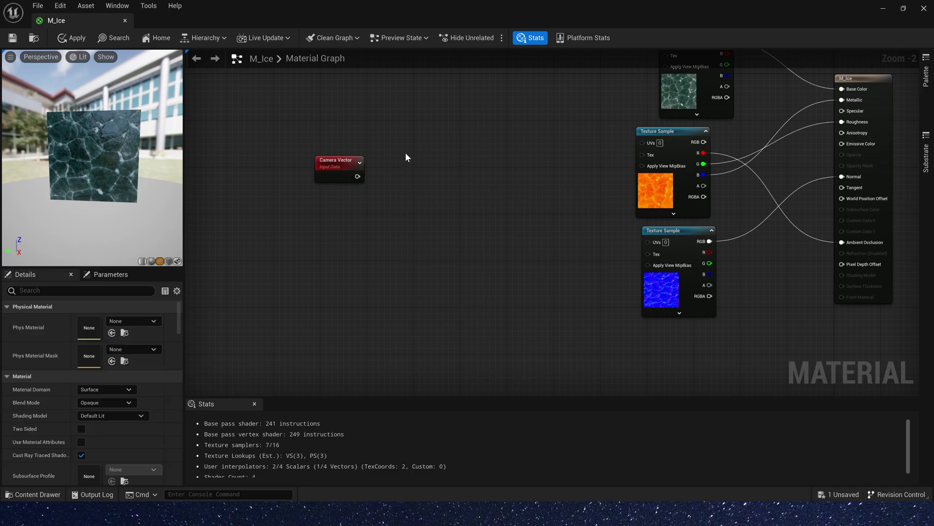
{"action": "left_click", "coordinate": [680, 94]}
{"action": "key", "text": "ctrl+v"}
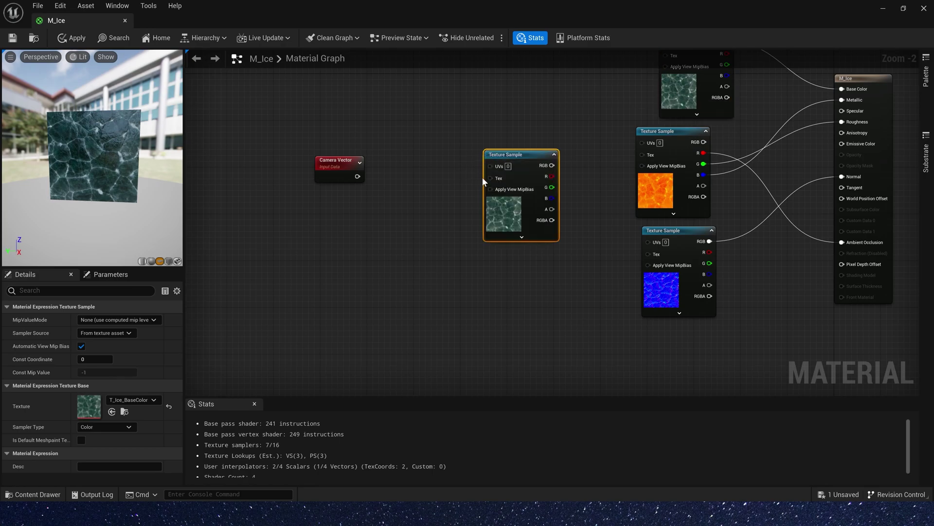
Add a ComponentMask node fed by Camera Vector and connect it to the copied texture sample's UVs.
{"action": "scroll", "coordinate": [483, 178], "scroll_direction": "up", "scroll_amount": 2}
{"action": "left_click_drag", "start_coordinate": [320, 177], "coordinate": [382, 171]}
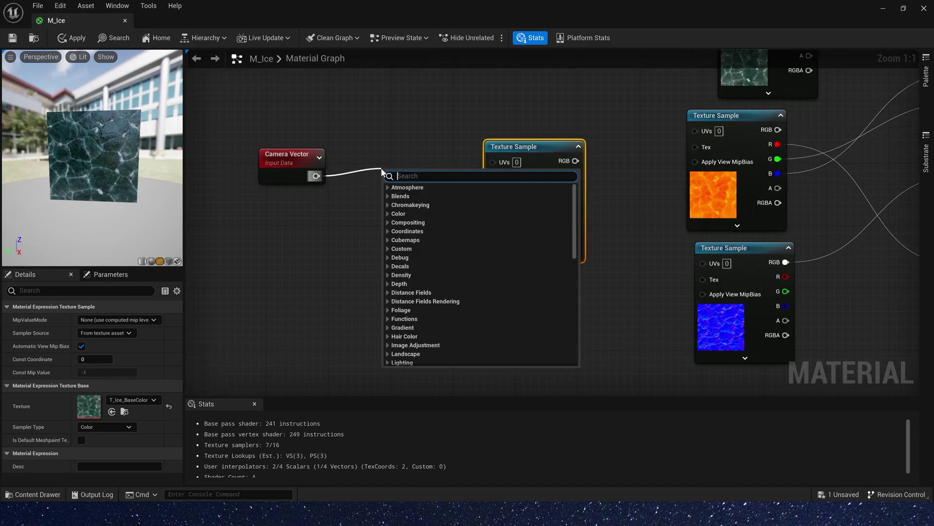
{"action": "type", "text": "com"}
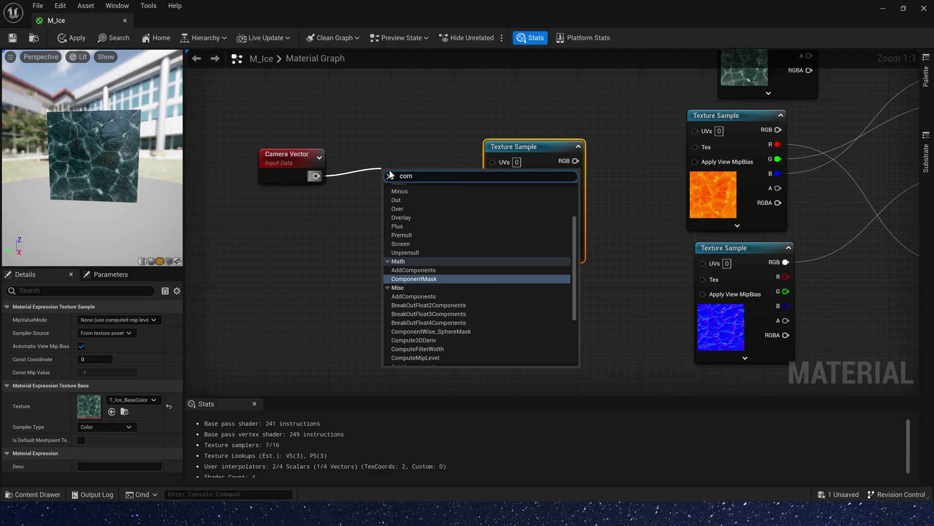
{"action": "key", "text": "Return"}
{"action": "left_click_drag", "start_coordinate": [432, 189], "coordinate": [494, 160]}
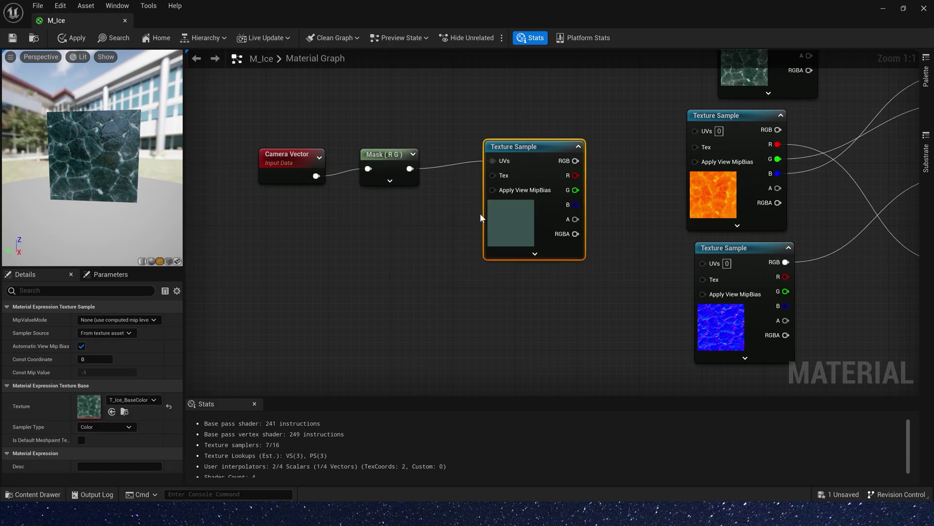
Preview the copied texture sample node on the plane and examine it from different angles.
{"action": "right_click", "coordinate": [499, 214]}
{"action": "left_click", "coordinate": [549, 267]}
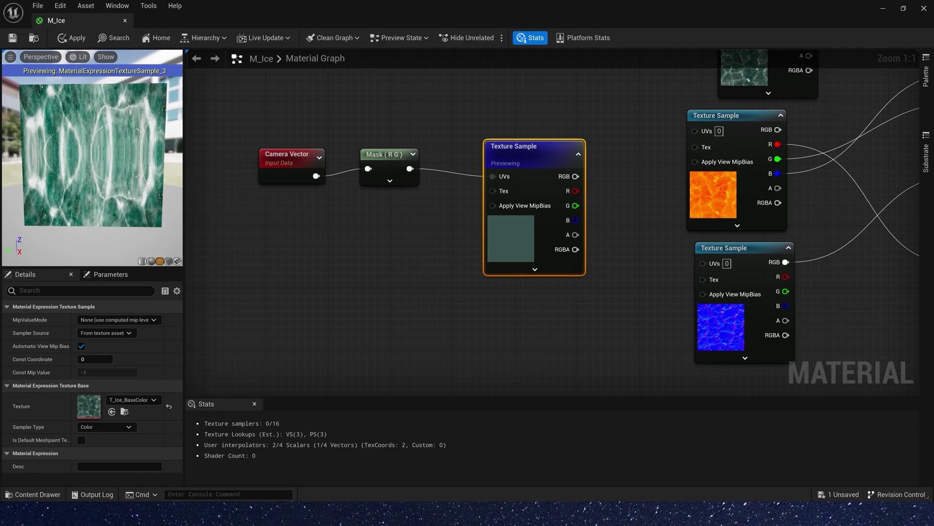
{"action": "left_click_drag", "start_coordinate": [92, 161], "coordinate": [49, 155]}
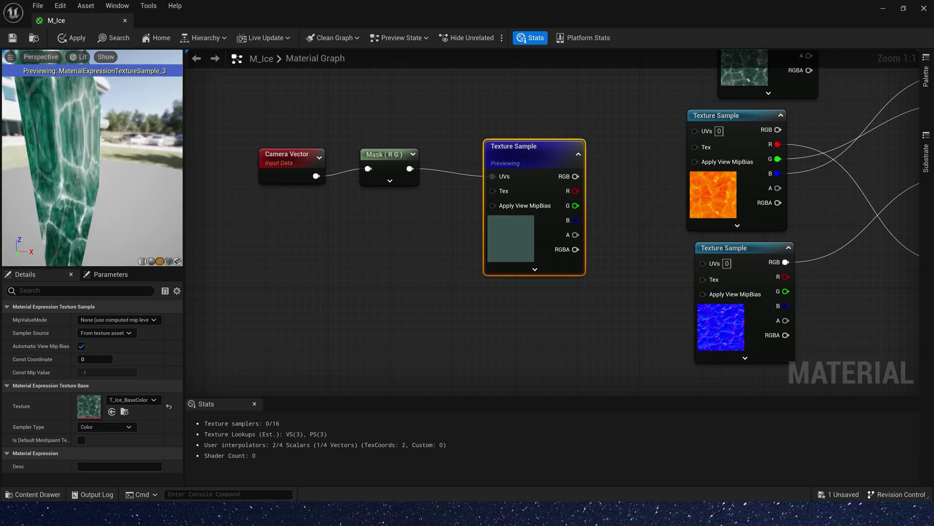
{"action": "left_click_drag", "start_coordinate": [111, 156], "coordinate": [110, 160]}
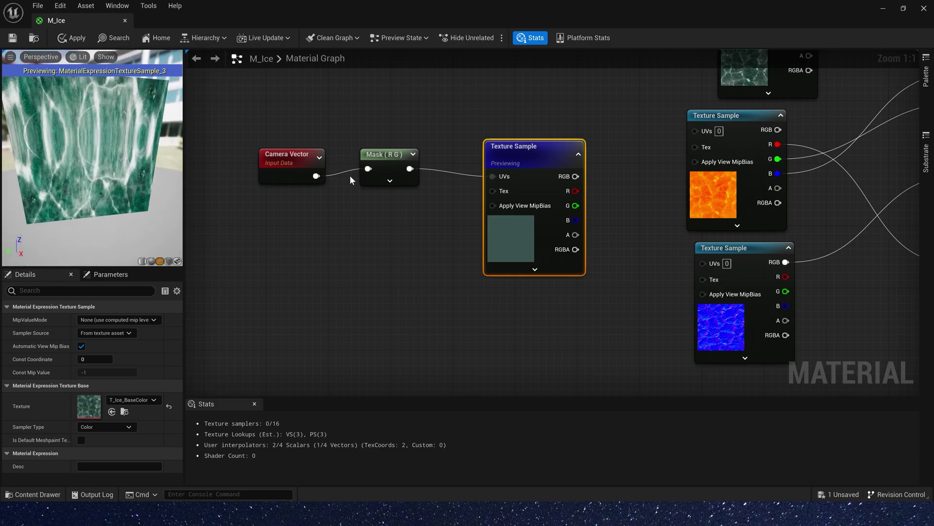
Insert a TransformVector node between Camera Vector and the R G mask.
{"action": "left_click_drag", "start_coordinate": [287, 169], "coordinate": [403, 183]}
{"action": "type", "text": "t"}
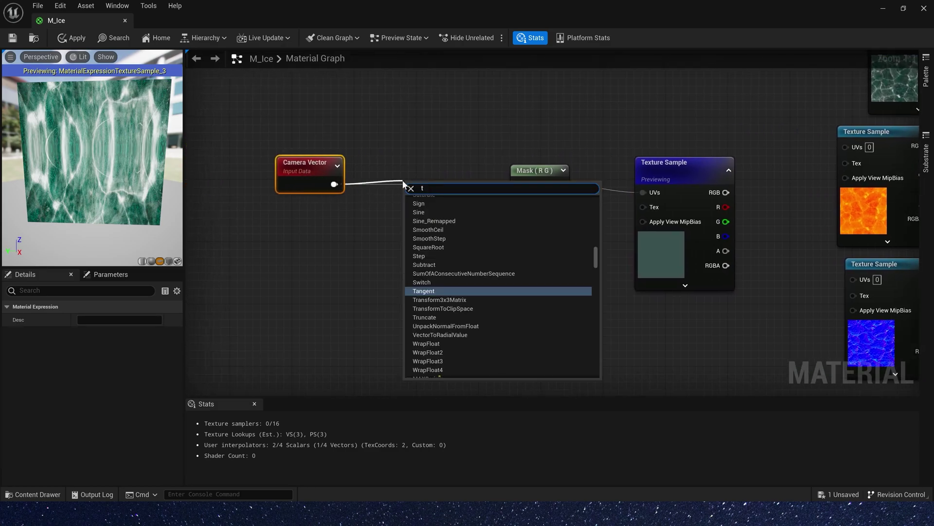
{"action": "type", "text": "ransform"}
{"action": "key", "text": "Return"}
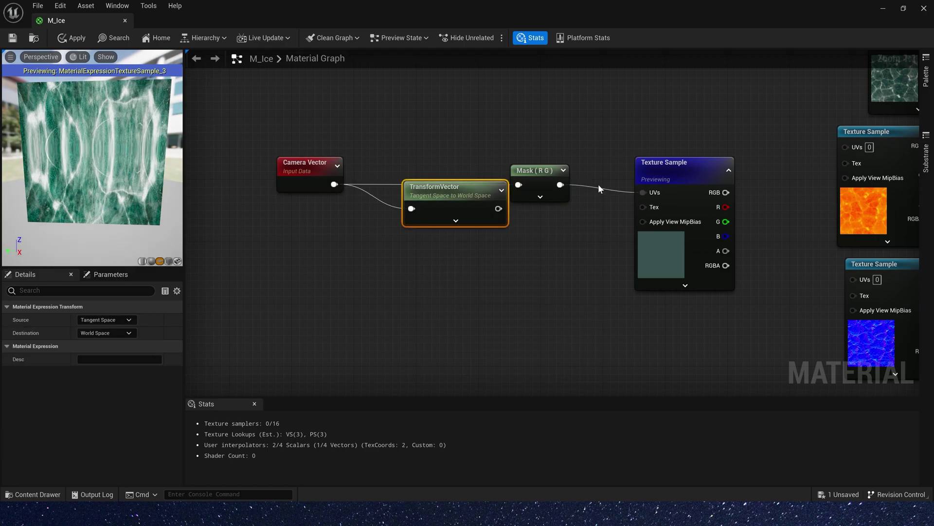
{"action": "left_click_drag", "start_coordinate": [465, 200], "coordinate": [519, 185]}
Set the TransformVector node's source to World Space and its destination to Tangent Space.
{"action": "left_click", "coordinate": [106, 320]}
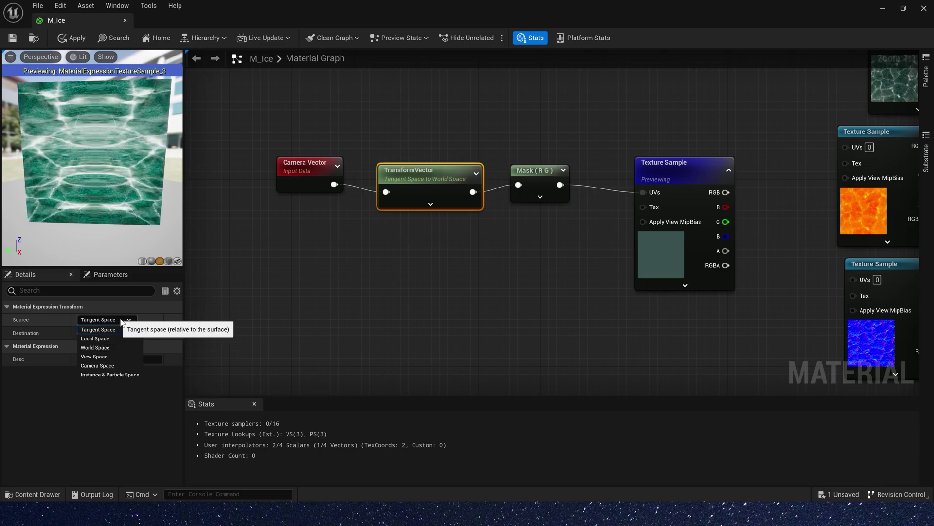
{"action": "left_click", "coordinate": [108, 347]}
{"action": "left_click", "coordinate": [106, 333]}
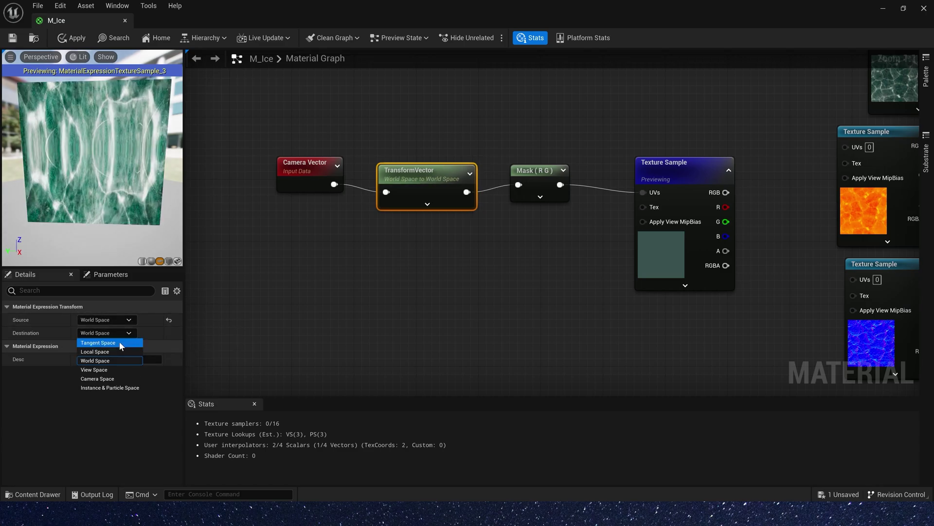
{"action": "left_click", "coordinate": [104, 343]}
{"action": "left_click_drag", "start_coordinate": [107, 250], "coordinate": [139, 251]}
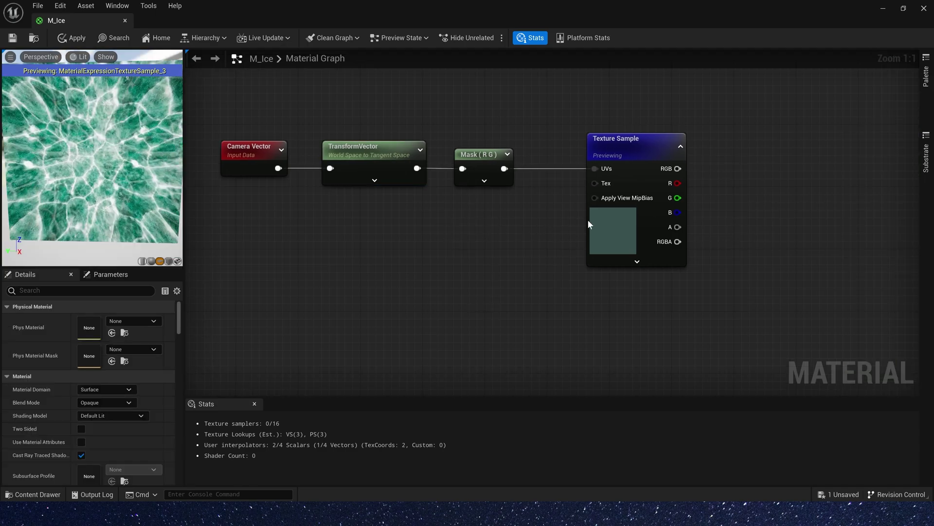
Move the previewed texture sample farther from the R G mask and add a Multiply node fed by the mask.
{"action": "left_click_drag", "start_coordinate": [602, 232], "coordinate": [688, 233]}
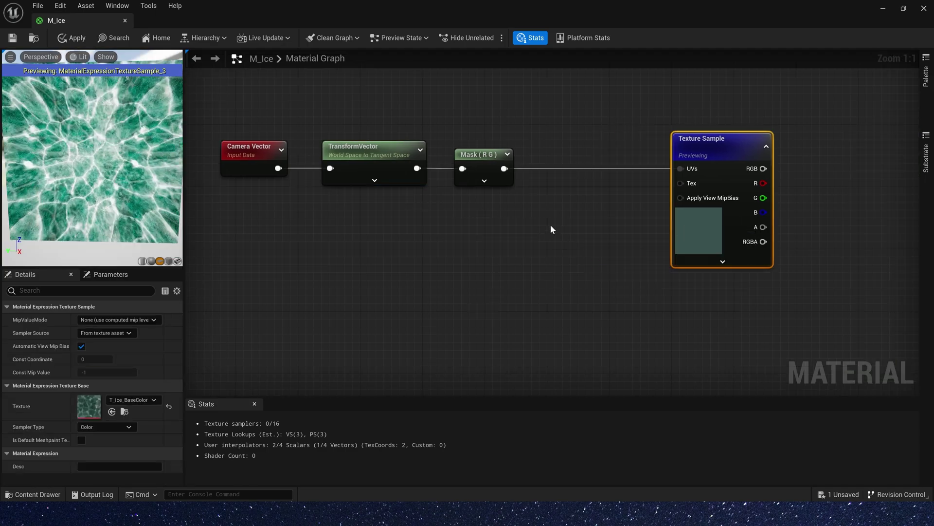
{"action": "left_click", "coordinate": [565, 196]}
{"action": "left_click_drag", "start_coordinate": [505, 168], "coordinate": [574, 218]}
Add a texture sample below the camera vector chain, assign it a grayscale noise texture, and shift it aside.
{"action": "left_click", "coordinate": [397, 266]}
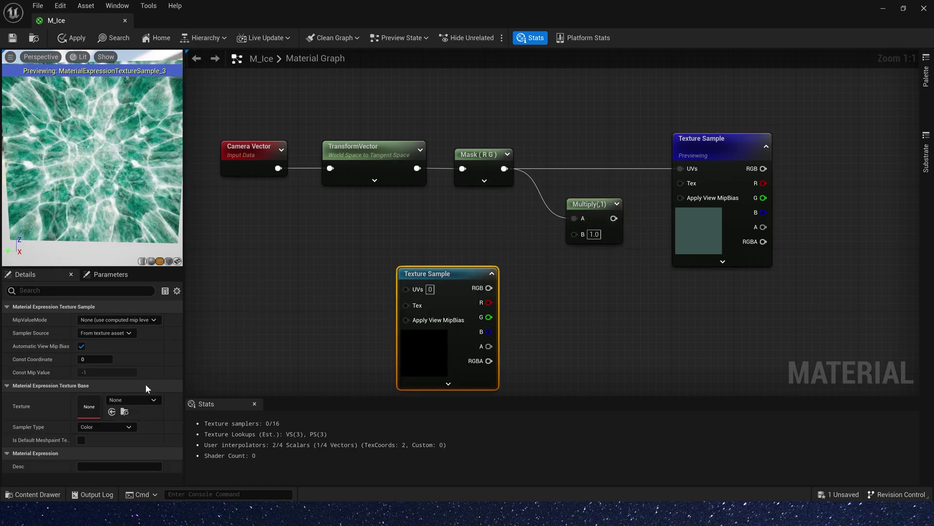
{"action": "left_click", "coordinate": [134, 400]}
{"action": "type", "text": "noise"}
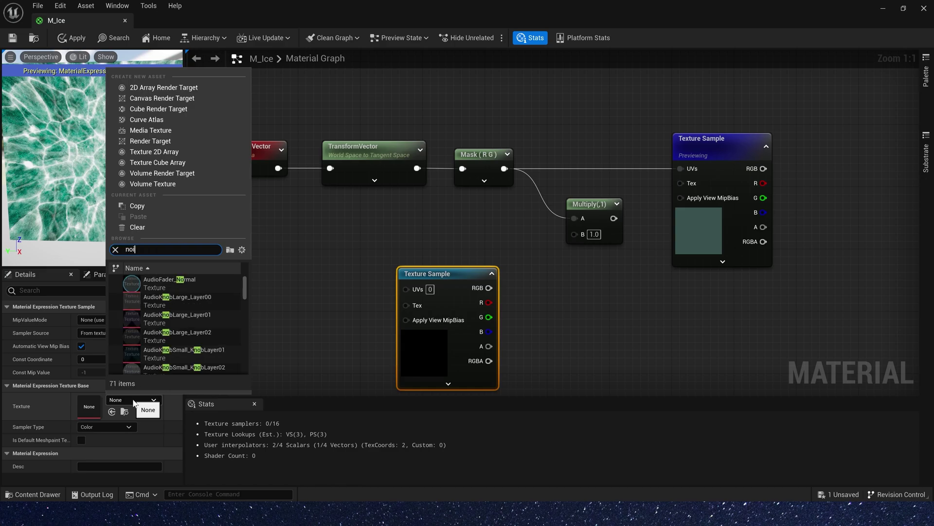
{"action": "scroll", "coordinate": [163, 341], "scroll_direction": "down", "scroll_amount": 5}
{"action": "left_click", "coordinate": [162, 362]}
{"action": "left_click_drag", "start_coordinate": [451, 349], "coordinate": [353, 347]}
Multiply the noise texture's R channel with a new Multiply node and feed the result into a new Add node.
{"action": "left_click", "coordinate": [454, 286]}
{"action": "key", "text": "m"}
{"action": "left_click", "coordinate": [454, 286]}
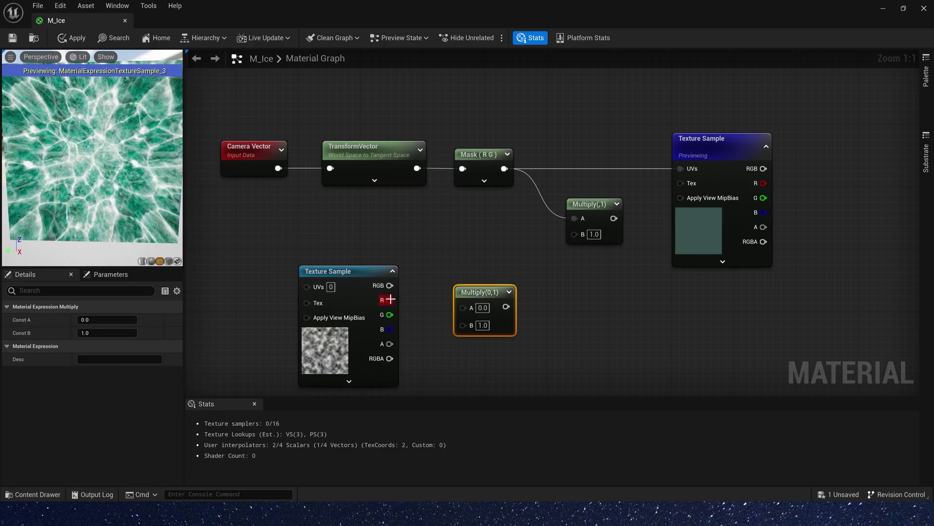
{"action": "left_click_drag", "start_coordinate": [389, 300], "coordinate": [467, 305]}
{"action": "left_click_drag", "start_coordinate": [487, 294], "coordinate": [462, 290]}
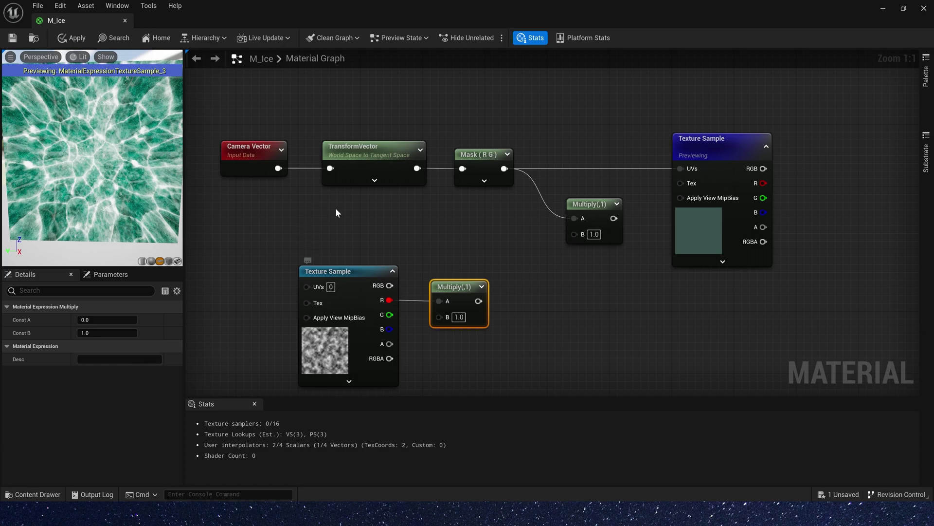
{"action": "left_click", "coordinate": [518, 285]}
{"action": "left_click_drag", "start_coordinate": [479, 301], "coordinate": [535, 295]}
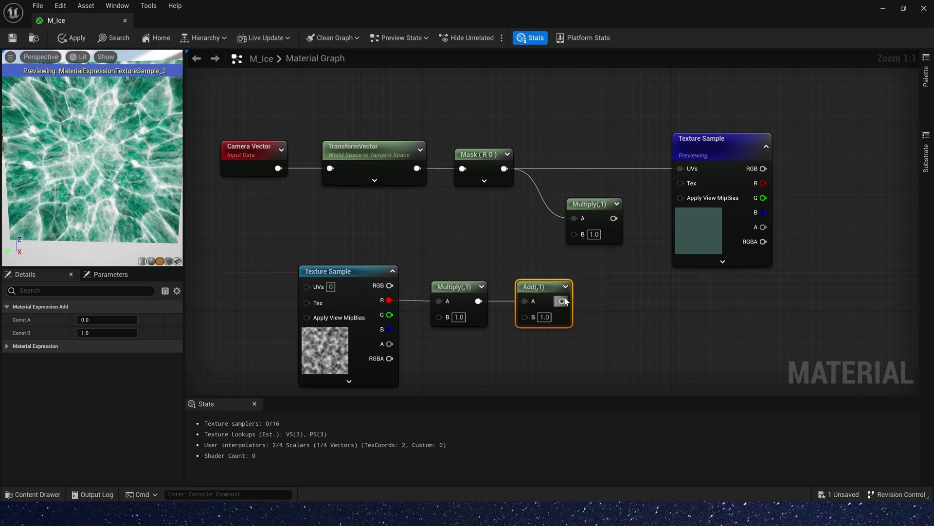
Connect the Add output to the mask Multiply's B input and route that Multiply into the previewed texture sample's UVs.
{"action": "left_click_drag", "start_coordinate": [563, 301], "coordinate": [688, 166]}
{"action": "left_click_drag", "start_coordinate": [611, 202], "coordinate": [640, 160]}
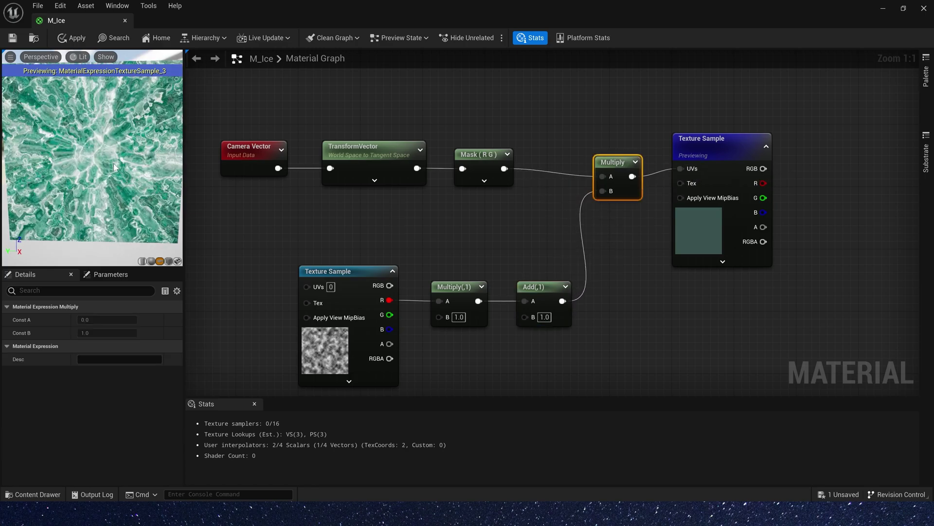
{"action": "left_click_drag", "start_coordinate": [114, 164], "coordinate": [70, 113]}
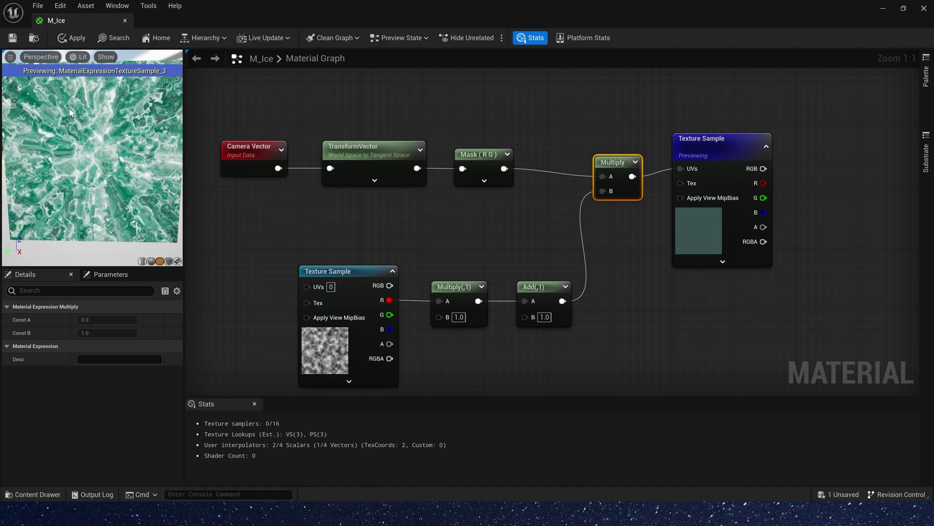
{"action": "left_click_drag", "start_coordinate": [79, 179], "coordinate": [75, 172]}
Set the noise Multiply's B value to 0.2 and check the distortion on the preview plane.
{"action": "left_click", "coordinate": [442, 230]}
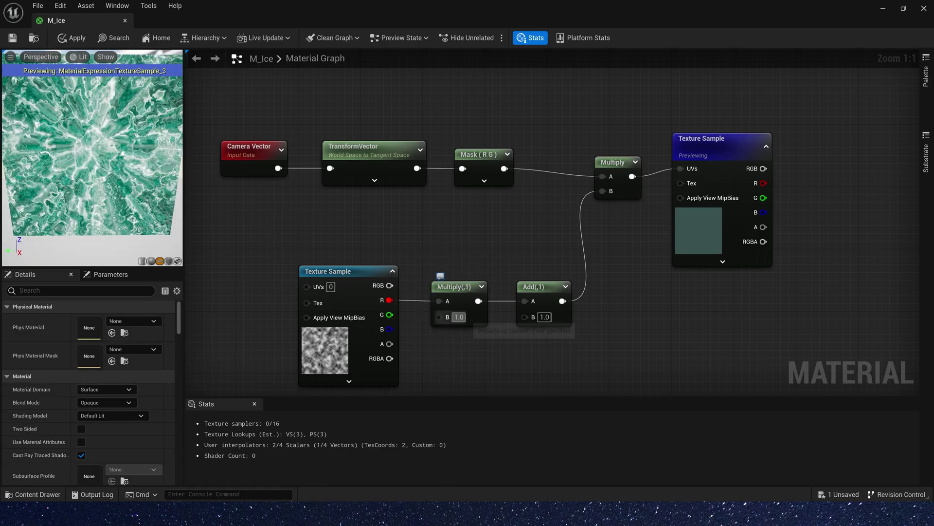
{"action": "left_click", "coordinate": [458, 317]}
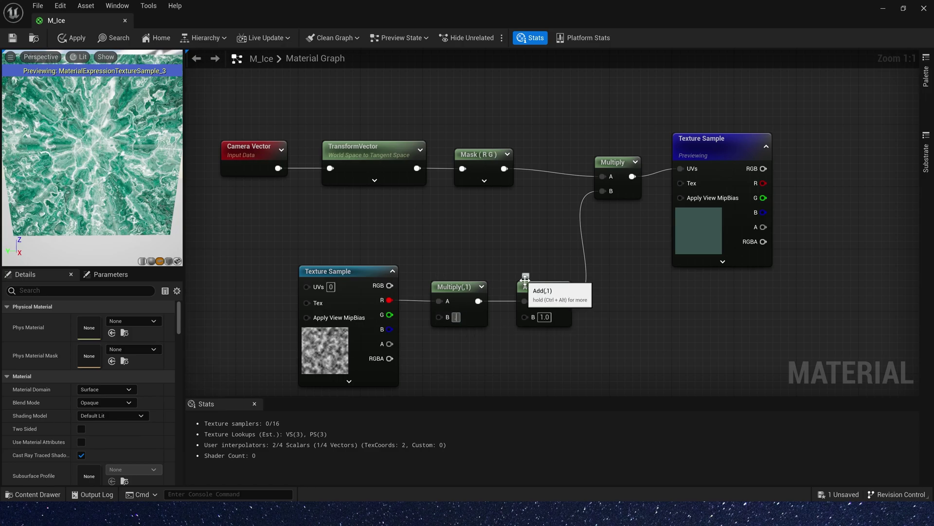
{"action": "type", "text": ".2"}
{"action": "key", "text": "Return"}
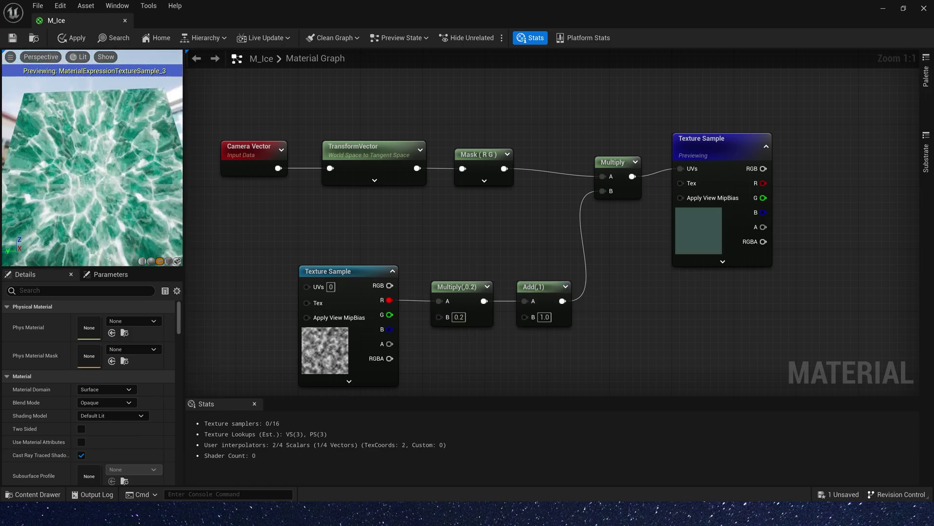
{"action": "left_click_drag", "start_coordinate": [137, 212], "coordinate": [158, 216]}
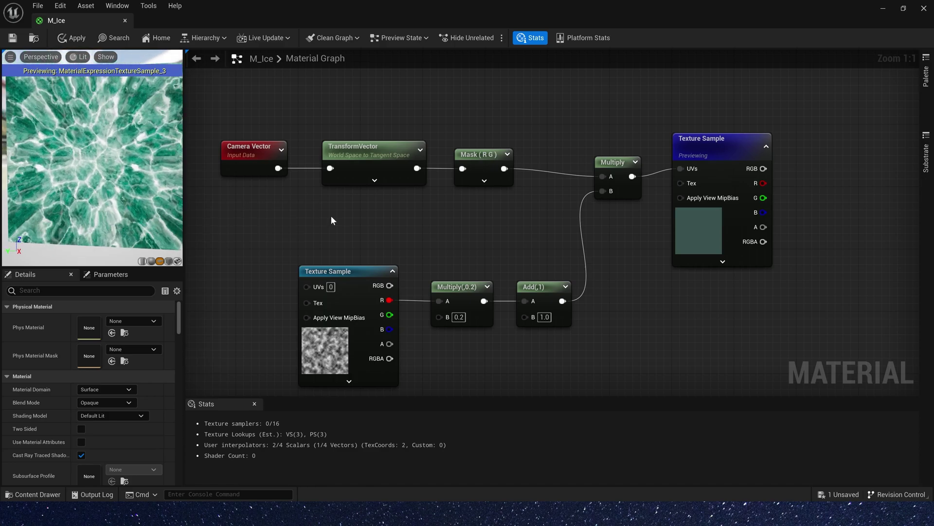
Add a Panner node before the noise texture sample and connect it to the sample's UVs.
{"action": "right_click_drag", "start_coordinate": [320, 237], "coordinate": [472, 217]}
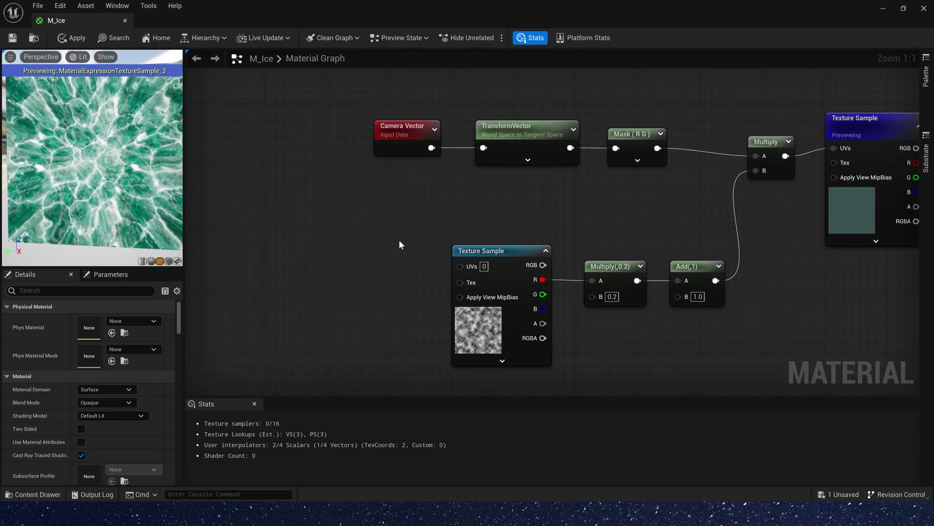
{"action": "key", "text": "p"}
{"action": "left_click", "coordinate": [339, 253]}
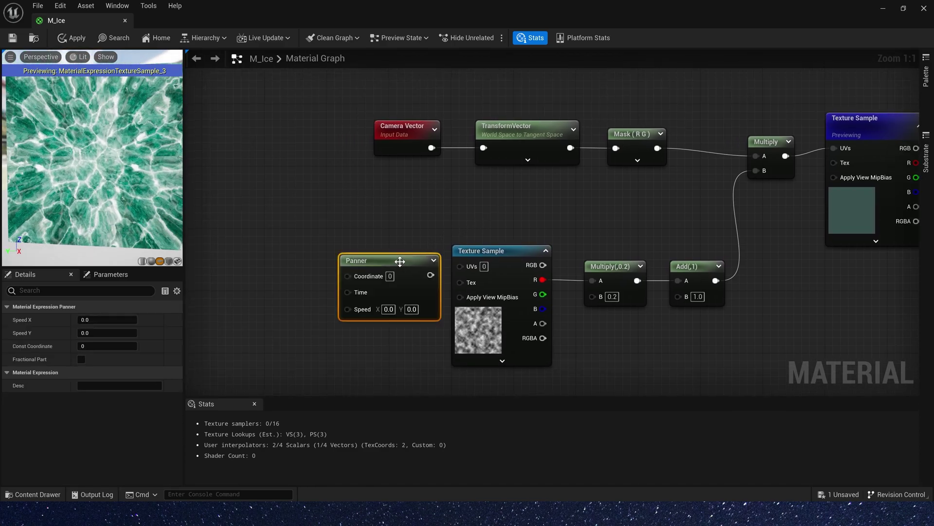
{"action": "left_click_drag", "start_coordinate": [399, 260], "coordinate": [459, 266]}
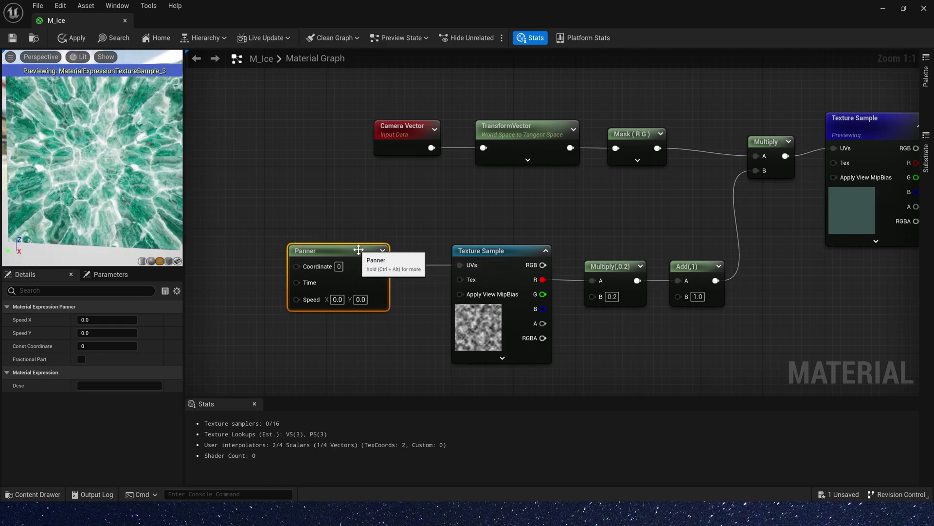
{"action": "left_click_drag", "start_coordinate": [370, 246], "coordinate": [370, 253]}
Set the Panner's speed to 0.1 in both X and Y.
{"action": "left_click", "coordinate": [338, 299]}
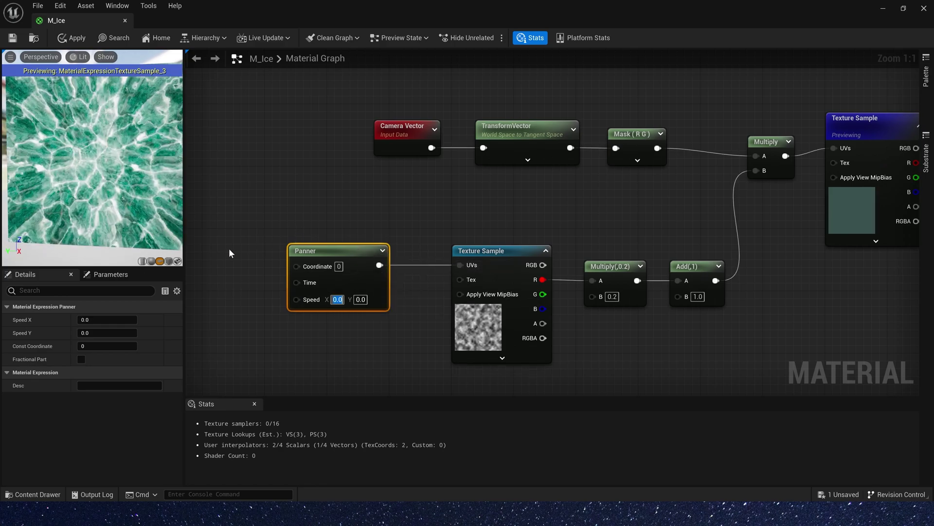
{"action": "left_click_drag", "start_coordinate": [143, 223], "coordinate": [143, 212]}
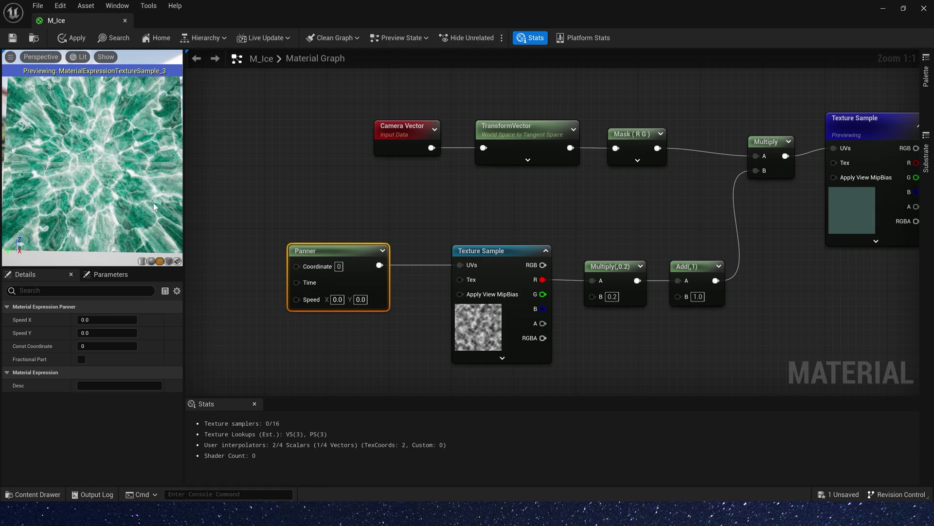
{"action": "left_click", "coordinate": [338, 299]}
{"action": "type", "text": ".1"}
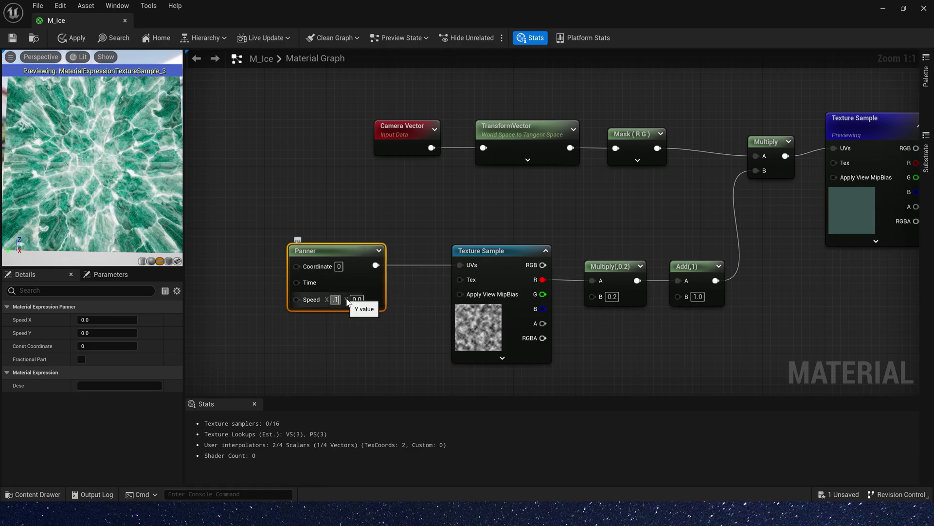
{"action": "left_click", "coordinate": [358, 299]}
{"action": "type", "text": ".1"}
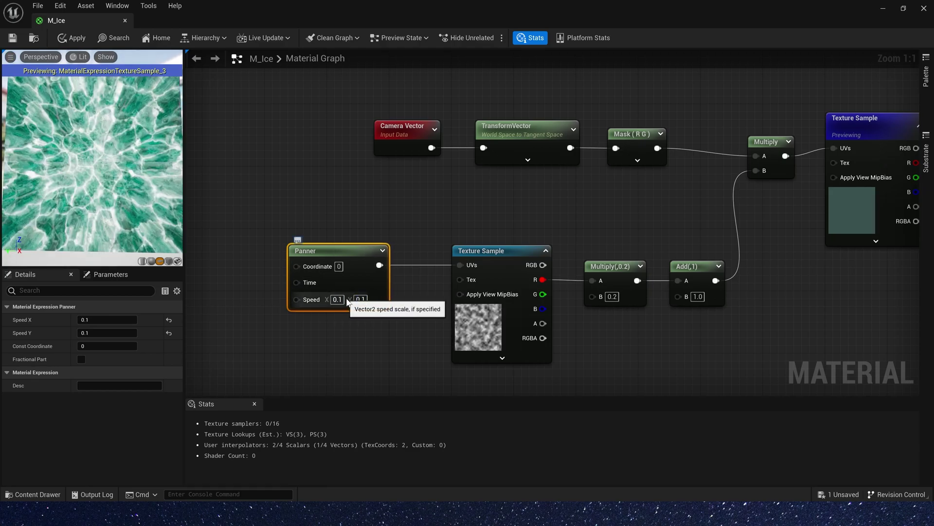
{"action": "key", "text": "Return"}
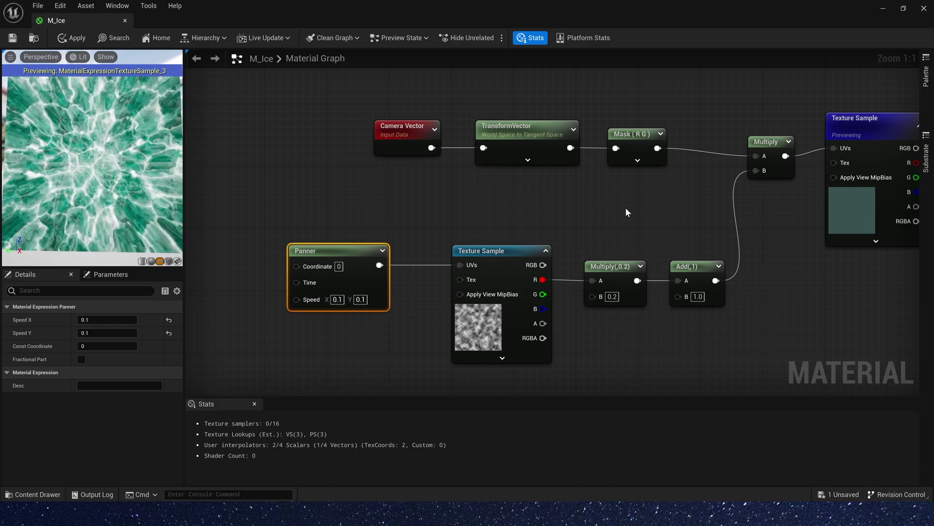
Connect the previewed T_Ice_BaseColor sample's RGB output to M_Ice's Emissive Color and apply the material.
{"action": "scroll", "coordinate": [656, 222], "scroll_direction": "down", "scroll_amount": 2}
{"action": "left_click", "coordinate": [560, 239]}
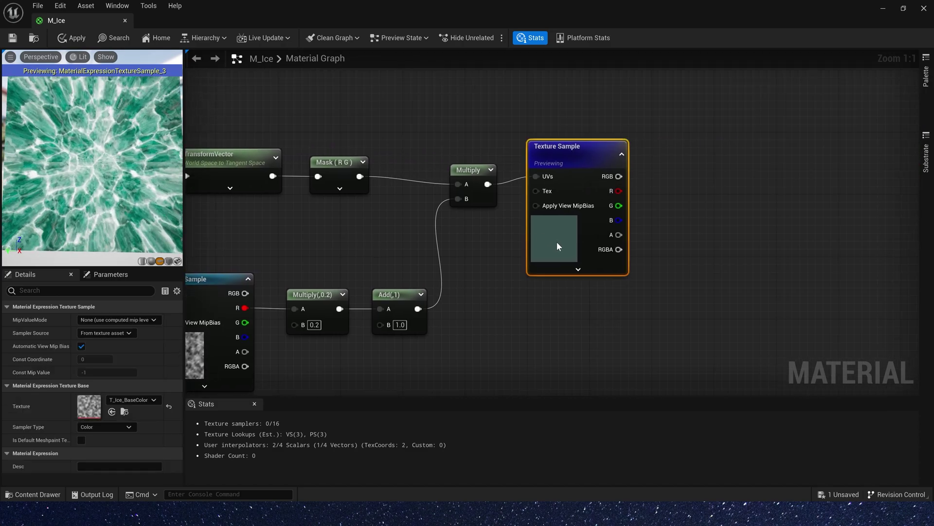
{"action": "scroll", "coordinate": [636, 223], "scroll_direction": "down", "scroll_amount": 1}
{"action": "right_click_drag", "start_coordinate": [636, 223], "coordinate": [406, 250]}
{"action": "left_click_drag", "start_coordinate": [392, 225], "coordinate": [801, 188]}
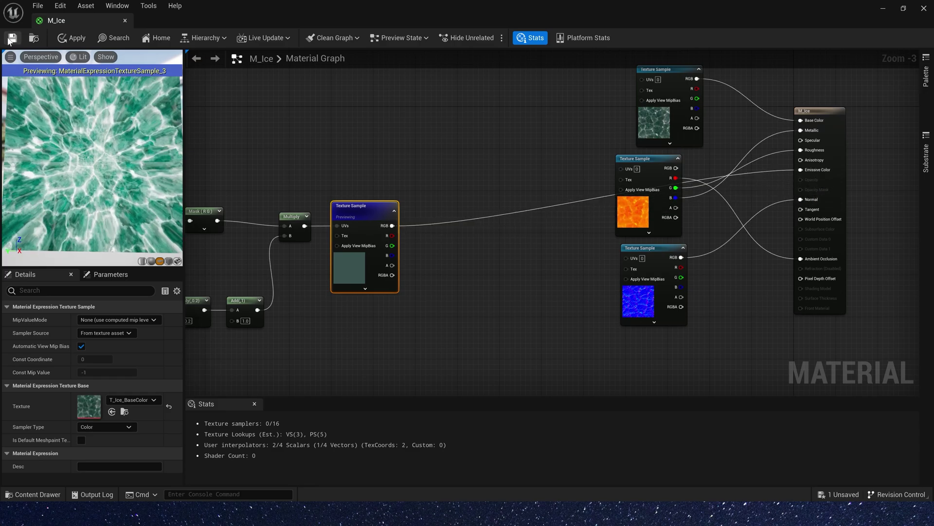
{"action": "left_click", "coordinate": [73, 38]}
Inspect the ice material on the rock up close in the level viewport, then return to the M_Ice material graph.
{"action": "left_click_drag", "start_coordinate": [465, 6], "coordinate": [411, 339]}
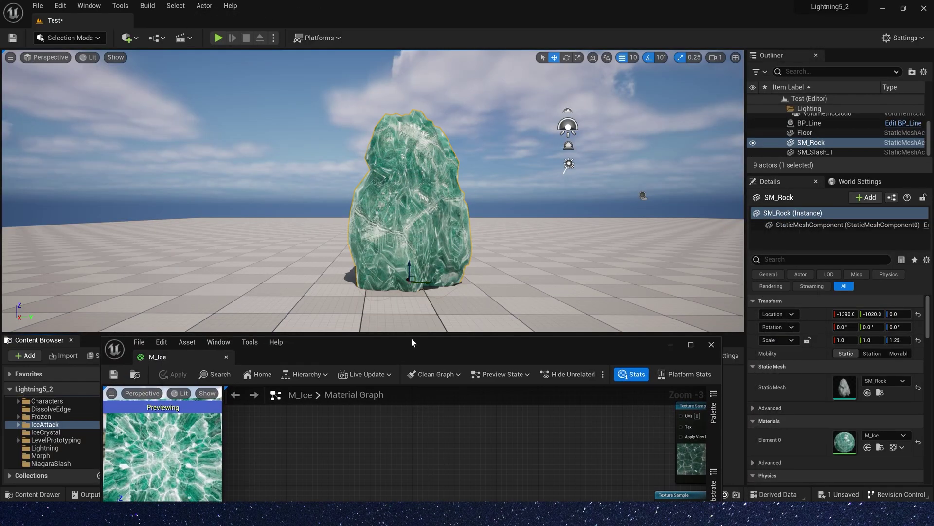
{"action": "scroll", "coordinate": [427, 271], "scroll_direction": "up", "scroll_amount": 2}
{"action": "middle_click_drag", "start_coordinate": [427, 271], "coordinate": [456, 265]}
{"action": "right_click_drag", "start_coordinate": [455, 265], "coordinate": [267, 220]}
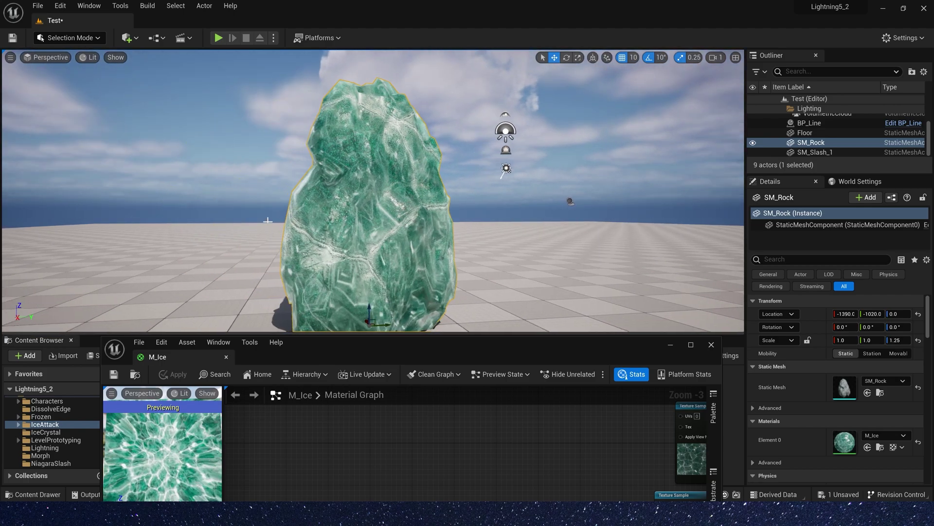
{"action": "double_click", "coordinate": [454, 346]}
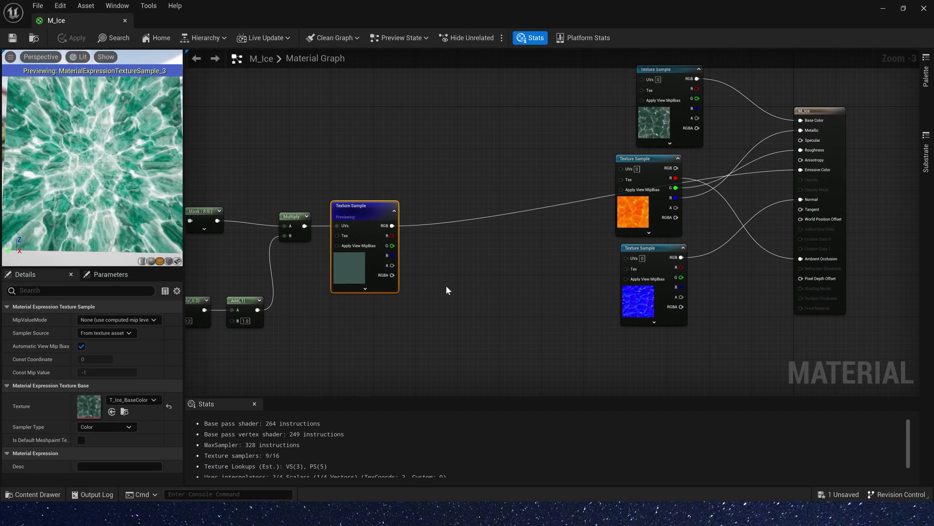
Move the whole camera vector and noise node group away from the previewed texture sample, and raise that sample.
{"action": "scroll", "coordinate": [447, 290], "scroll_direction": "down", "scroll_amount": 1}
{"action": "right_click_drag", "start_coordinate": [347, 316], "coordinate": [615, 255]}
{"action": "left_click_drag", "start_coordinate": [361, 129], "coordinate": [610, 301]}
{"action": "scroll", "coordinate": [597, 185], "scroll_direction": "up", "scroll_amount": 2}
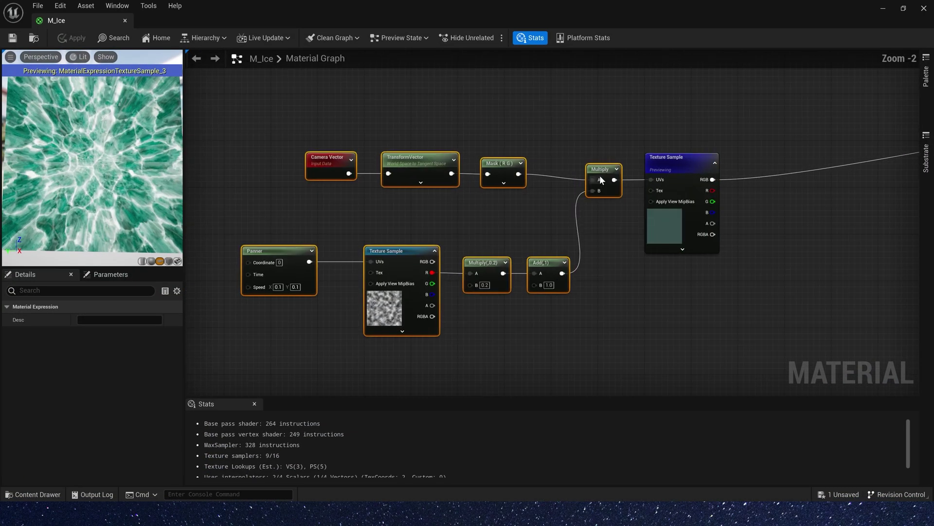
{"action": "left_click_drag", "start_coordinate": [600, 177], "coordinate": [429, 139]}
{"action": "right_click_drag", "start_coordinate": [525, 181], "coordinate": [598, 105]}
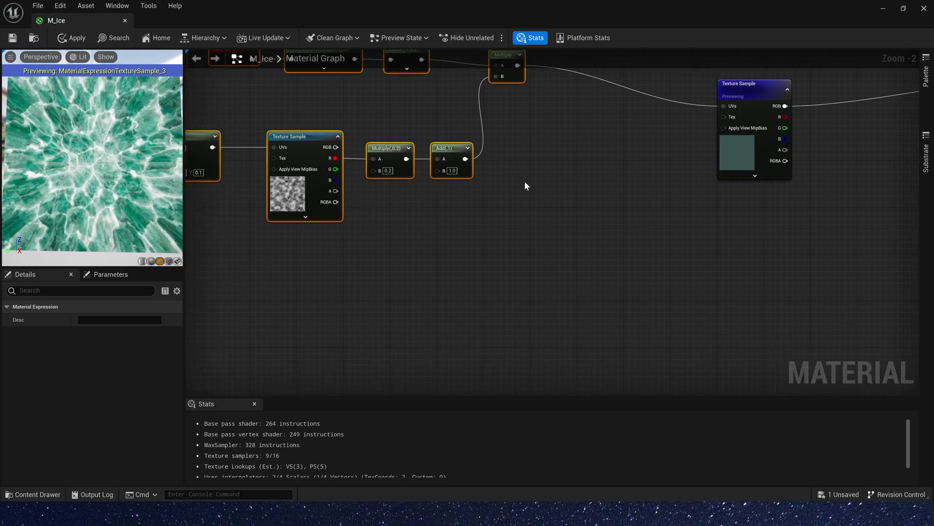
{"action": "right_click_drag", "start_coordinate": [549, 165], "coordinate": [469, 233]}
{"action": "left_click_drag", "start_coordinate": [660, 222], "coordinate": [648, 175]}
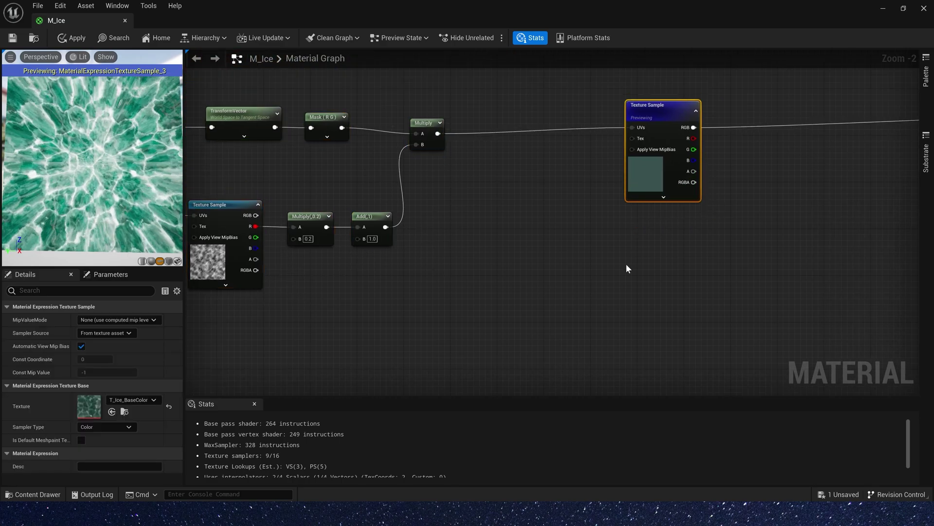
Duplicate the previewed T_Ice_BaseColor texture sample and place the copy below it.
{"action": "key", "text": "ctrl+d"}
{"action": "left_click_drag", "start_coordinate": [678, 277], "coordinate": [667, 290]}
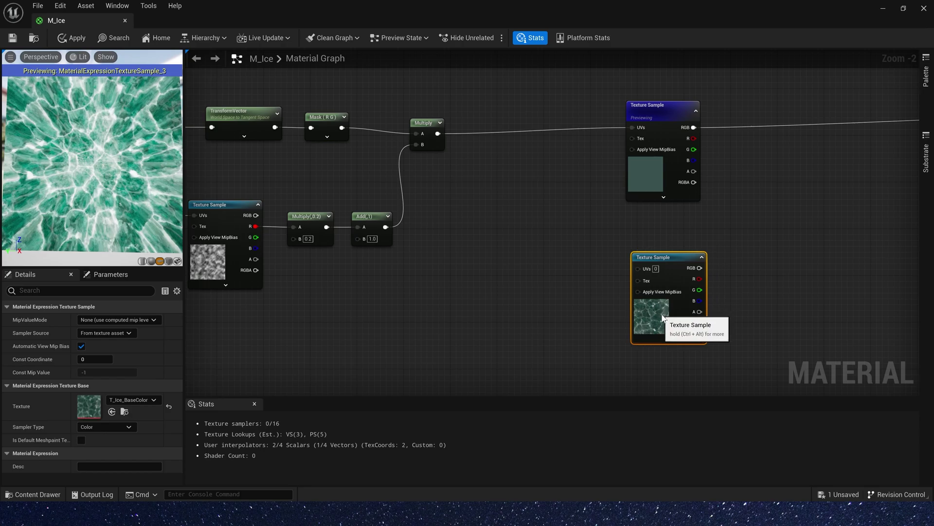
{"action": "right_click_drag", "start_coordinate": [573, 247], "coordinate": [498, 241]}
Add a Multiply node fed by the camera vector Multiply and connect it to the new texture copy's UVs.
{"action": "left_click", "coordinate": [441, 207]}
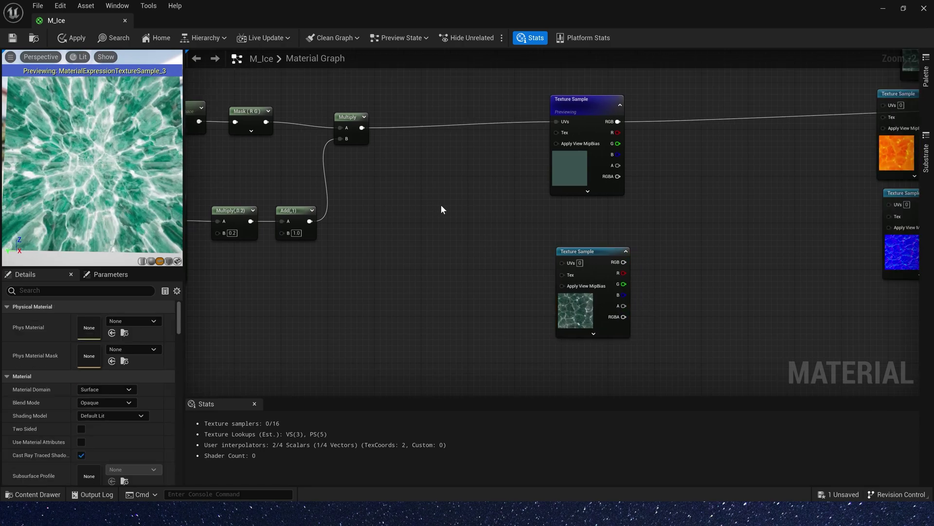
{"action": "left_click", "coordinate": [458, 212]}
{"action": "left_click", "coordinate": [358, 127]}
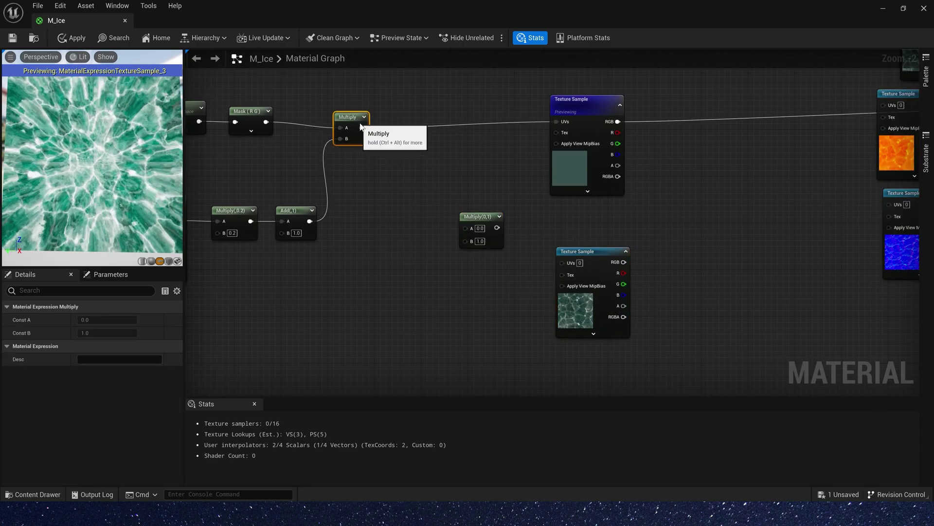
{"action": "left_click_drag", "start_coordinate": [478, 230], "coordinate": [564, 262]}
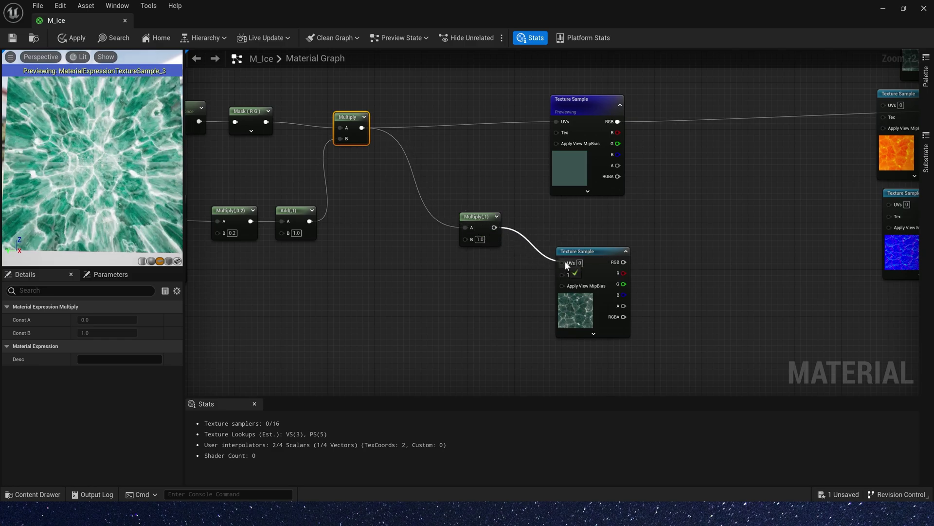
Preview the new T_Ice_BaseColor texture copy and set the B value of the Multiply feeding its UVs to 2.
{"action": "right_click", "coordinate": [601, 265]}
{"action": "left_click", "coordinate": [642, 307]}
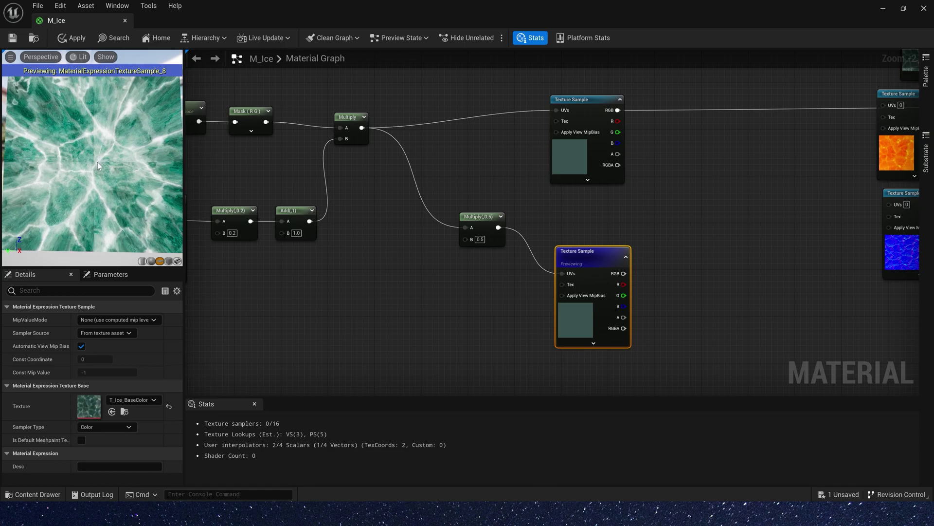
{"action": "left_click_drag", "start_coordinate": [97, 162], "coordinate": [117, 148]}
{"action": "right_click_drag", "start_coordinate": [650, 217], "coordinate": [573, 244]}
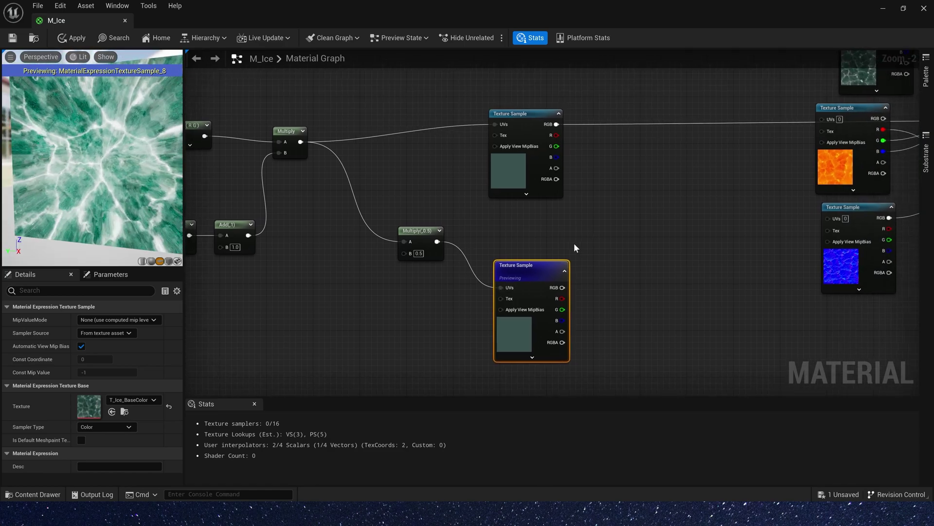
{"action": "left_click", "coordinate": [419, 253]}
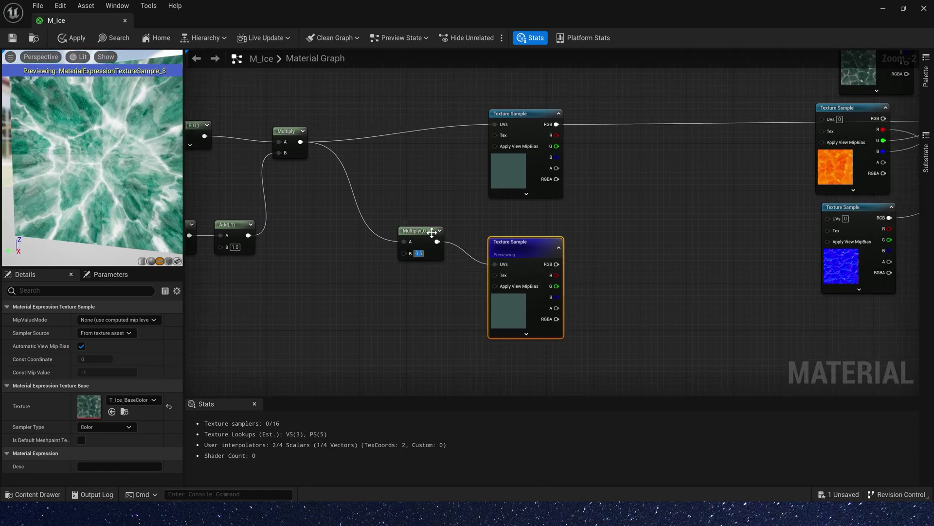
{"action": "type", "text": "2"}
{"action": "key", "text": "Return"}
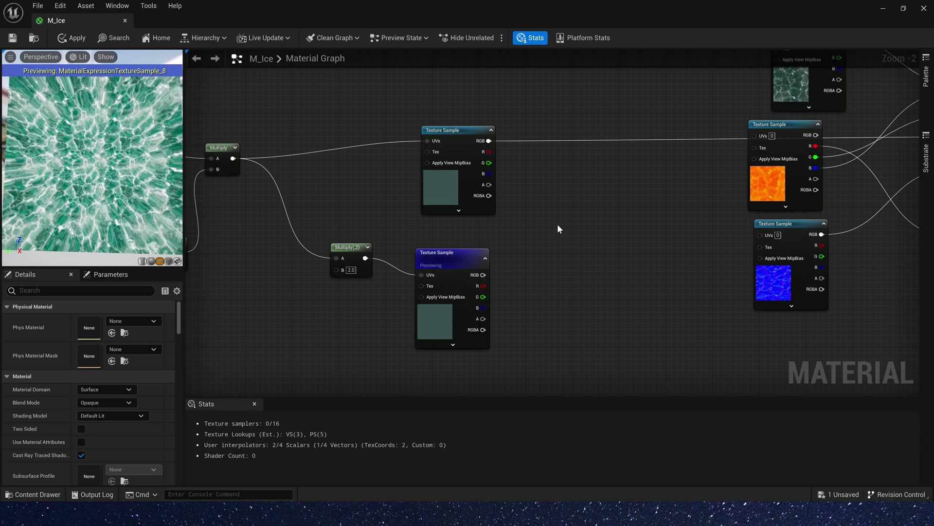
Combine both texture samples' RGB outputs in an Add node feeding Emissive Color, and stop previewing the texture copy.
{"action": "key", "text": "a"}
{"action": "left_click", "coordinate": [568, 206]}
{"action": "left_click_drag", "start_coordinate": [488, 141], "coordinate": [485, 278]}
{"action": "right_click_drag", "start_coordinate": [664, 209], "coordinate": [492, 254]}
{"action": "left_click_drag", "start_coordinate": [426, 267], "coordinate": [432, 267]}
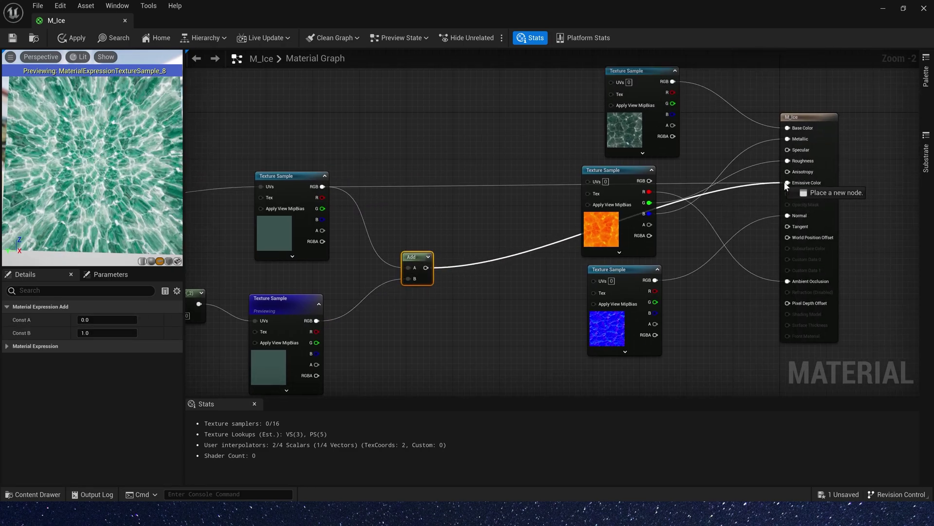
{"action": "left_click_drag", "start_coordinate": [784, 182], "coordinate": [787, 182]}
{"action": "left_click", "coordinate": [280, 302]}
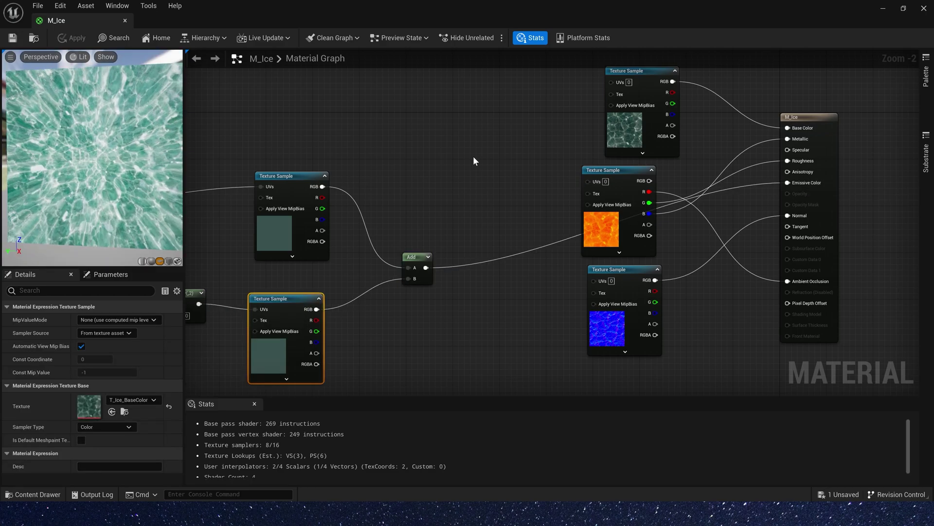
Multiply the Add result by a new vector parameter named Color and connect the product to Emissive Color.
{"action": "left_click", "coordinate": [486, 156]}
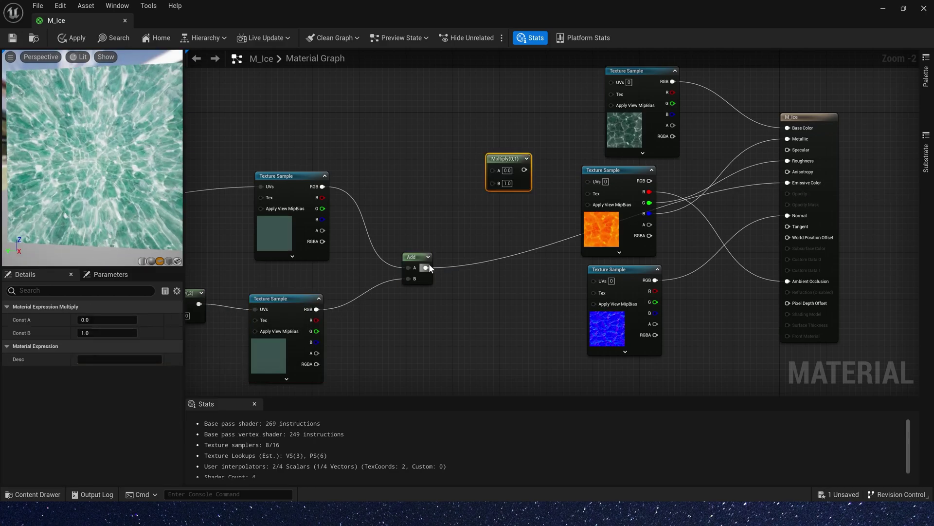
{"action": "left_click_drag", "start_coordinate": [501, 183], "coordinate": [502, 183]}
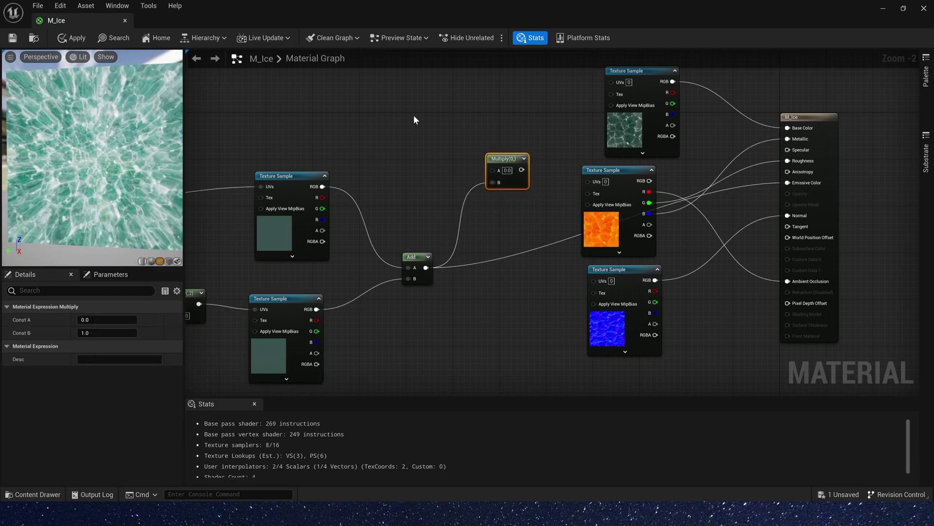
{"action": "left_click", "coordinate": [378, 98]}
{"action": "type", "text": "Color"}
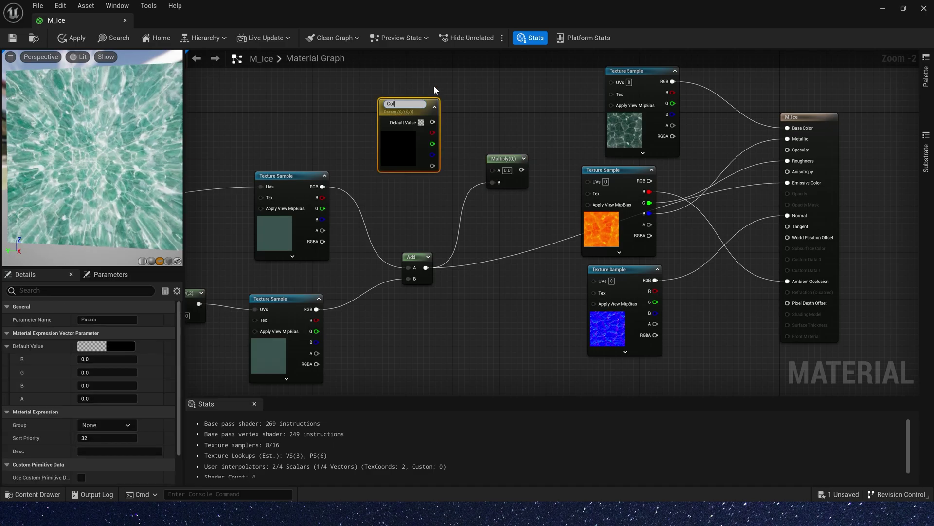
{"action": "left_click", "coordinate": [481, 101]}
{"action": "left_click_drag", "start_coordinate": [432, 119], "coordinate": [493, 170]}
{"action": "left_click_drag", "start_coordinate": [515, 169], "coordinate": [787, 183]}
Set the Color parameter's default R, G, B and A values to 1 and save the material.
{"action": "left_click", "coordinate": [409, 106]}
{"action": "left_click", "coordinate": [121, 358]}
{"action": "type", "text": "1"}
{"action": "key", "text": "Tab"}
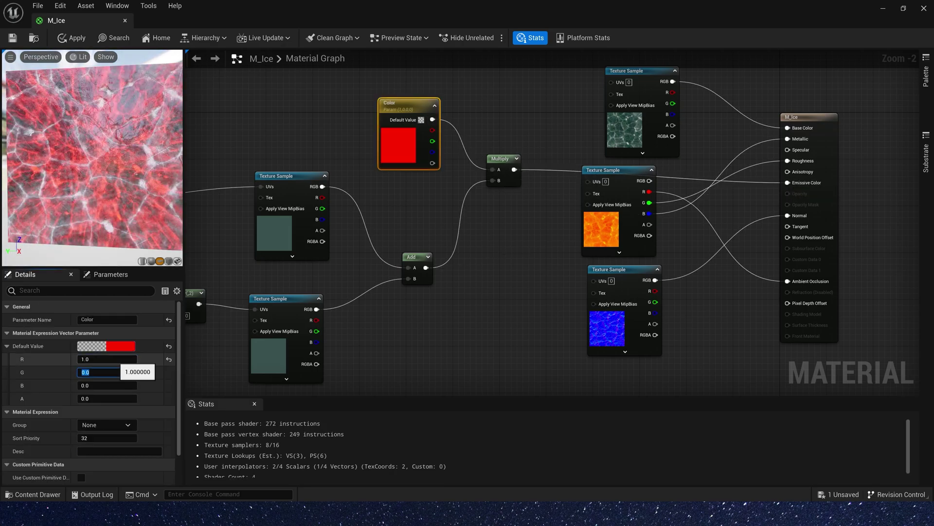
{"action": "type", "text": "1\t1\t1"}
{"action": "left_click", "coordinate": [13, 39]}
Create a material instance from M_Ice in the IceCrystal folder and name it MI_Ice.
{"action": "scroll", "coordinate": [362, 142], "scroll_direction": "down", "scroll_amount": 1}
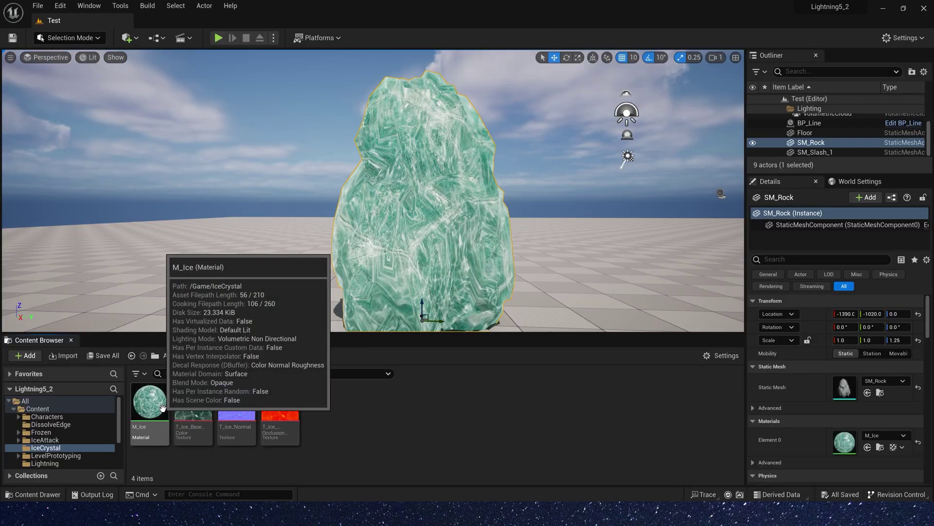
{"action": "right_click", "coordinate": [164, 408]}
{"action": "left_click", "coordinate": [213, 184]}
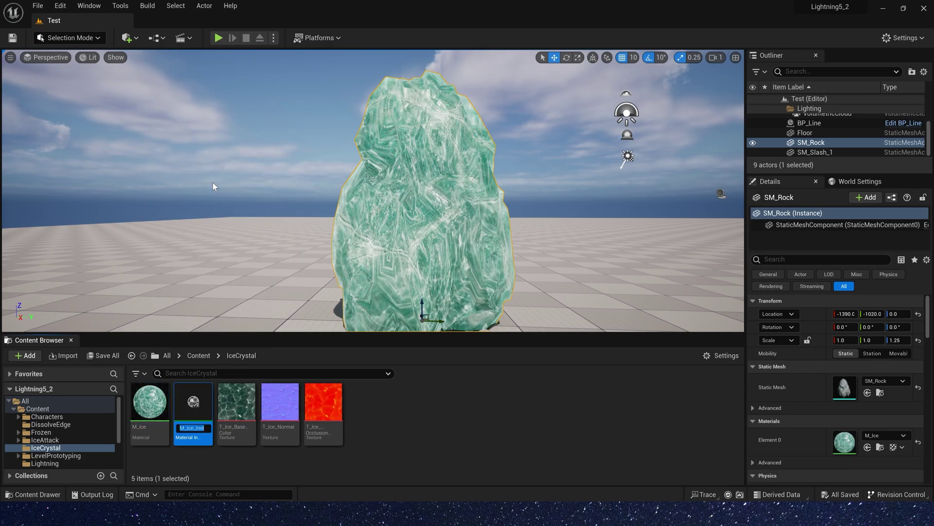
{"action": "key", "text": "BackSpace"}
{"action": "key", "text": "BackSpace"}
{"action": "key", "text": "BackSpace"}
{"action": "key", "text": "BackSpace"}
{"action": "key", "text": "BackSpace"}
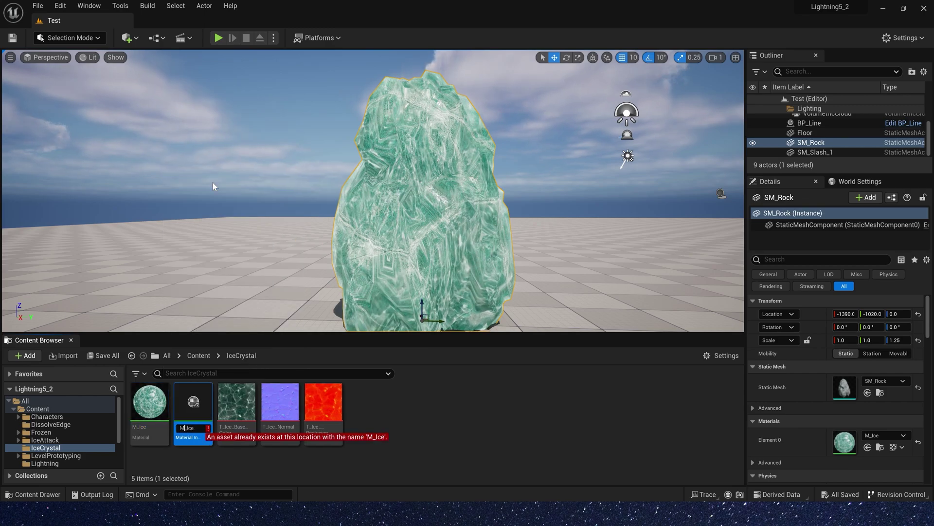
{"action": "key", "text": "Left"}
{"action": "key", "text": "Left"}
{"action": "key", "text": "Left"}
{"action": "key", "text": "Left"}
{"action": "type", "text": "I"}
{"action": "key", "text": "Return"}
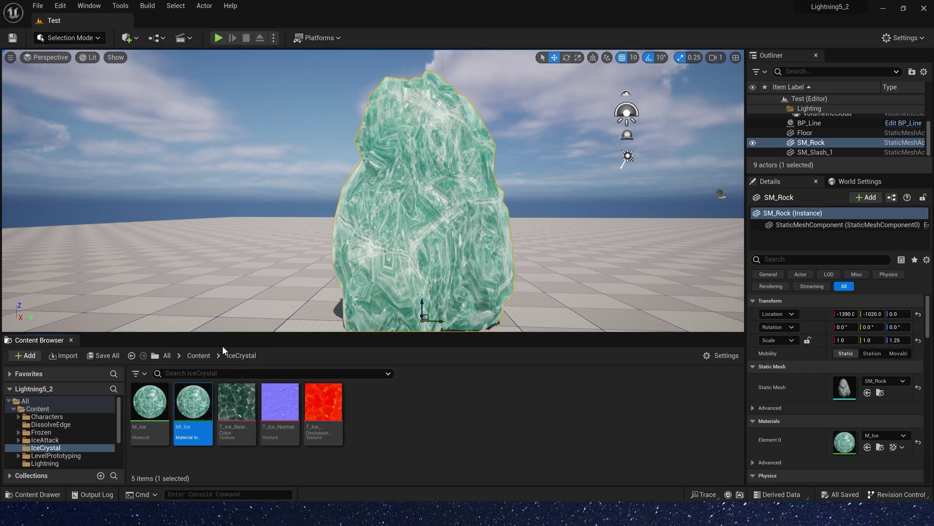
Assign MI_Ice to the rock's Element 0 material slot and set the instance's Color R value to 20.
{"action": "left_click_drag", "start_coordinate": [194, 402], "coordinate": [443, 217]}
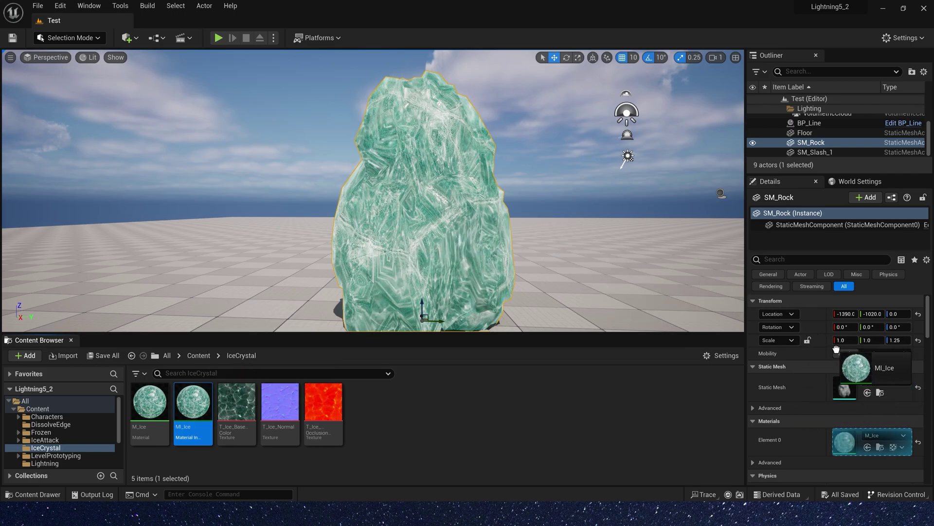
{"action": "double_click", "coordinate": [208, 404]}
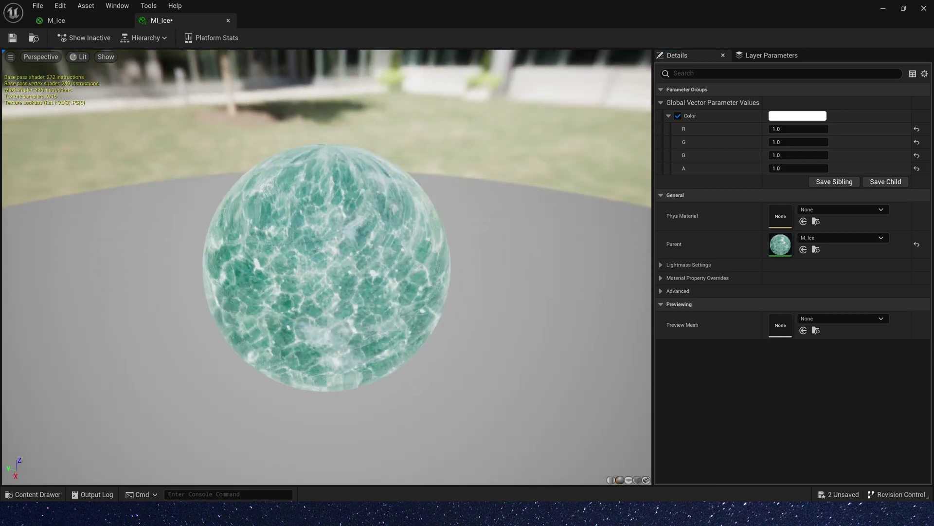
{"action": "left_click", "coordinate": [788, 129]}
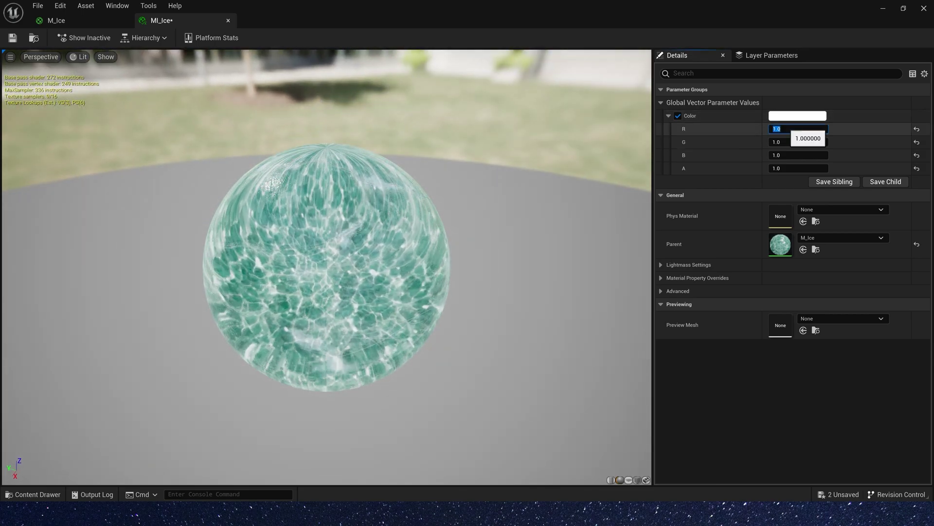
{"action": "type", "text": "20"}
{"action": "key", "text": "Tab"}
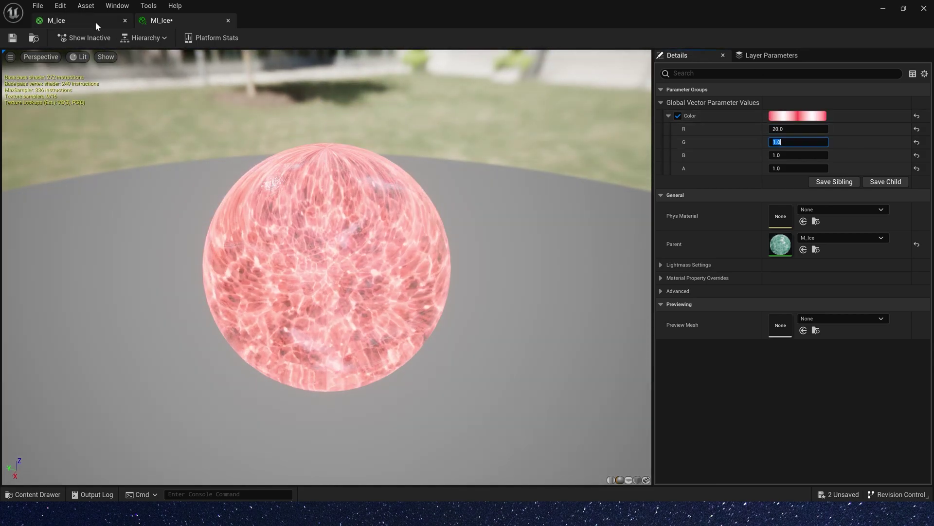
In the M_Ice graph, feed the upper emissive texture sample's RGB into a new Power node, and move the Add node aside.
{"action": "left_click", "coordinate": [95, 21]}
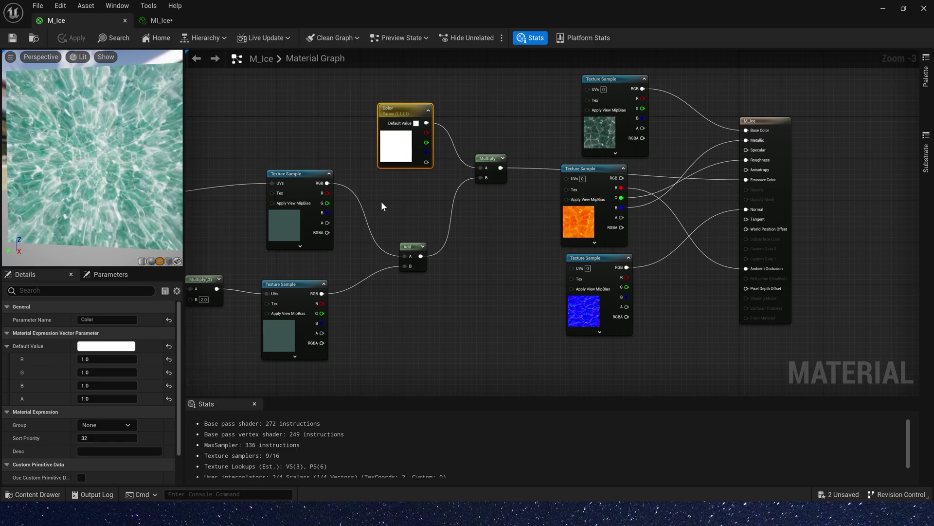
{"action": "right_click_drag", "start_coordinate": [381, 203], "coordinate": [489, 197]}
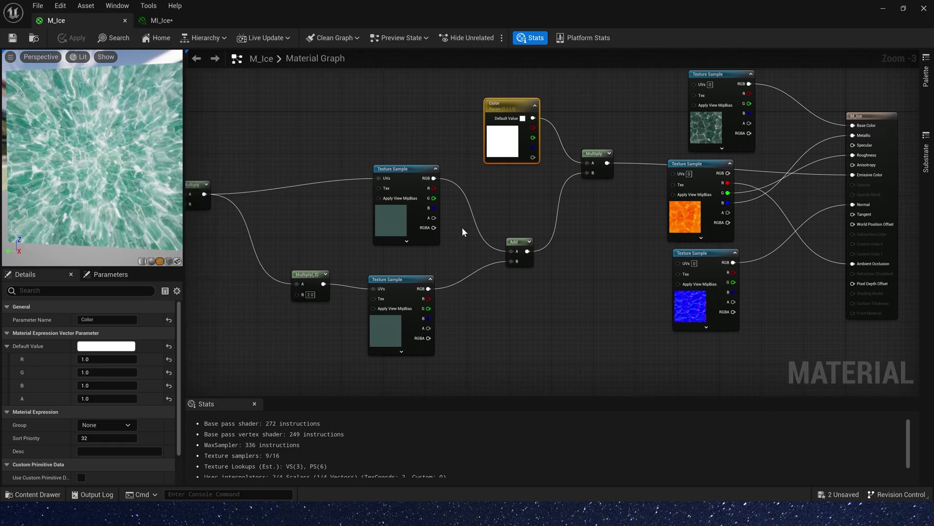
{"action": "scroll", "coordinate": [445, 190], "scroll_direction": "up", "scroll_amount": 2}
{"action": "scroll", "coordinate": [450, 195], "scroll_direction": "down", "scroll_amount": 1}
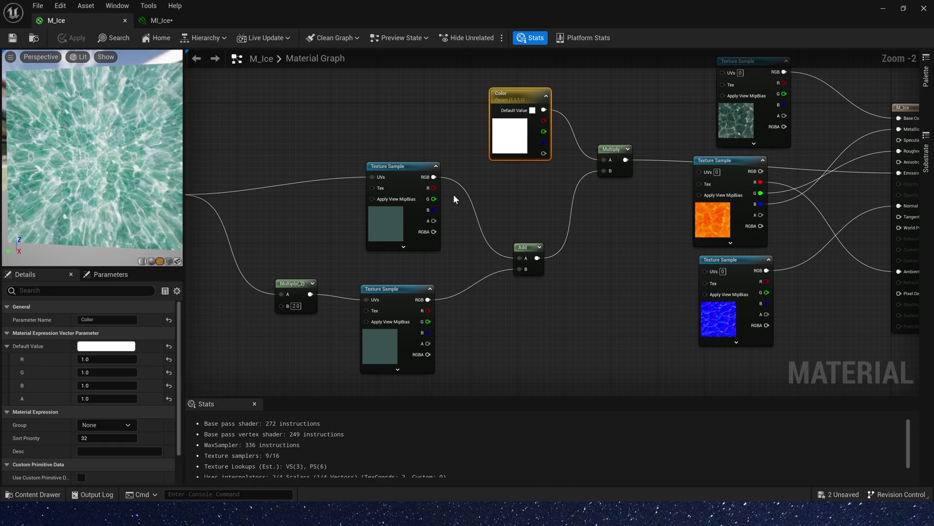
{"action": "key", "text": "e"}
{"action": "left_click", "coordinate": [468, 179]}
{"action": "left_click_drag", "start_coordinate": [434, 177], "coordinate": [484, 174]}
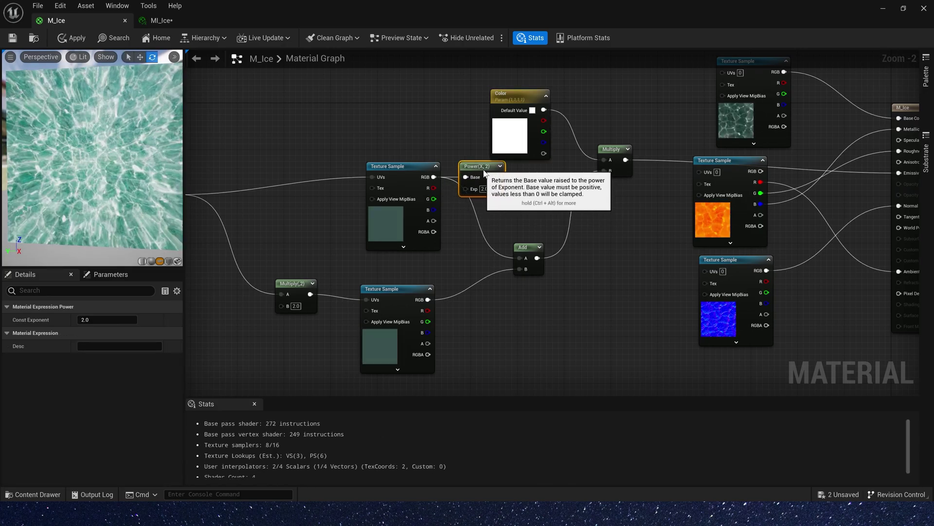
{"action": "right_click", "coordinate": [487, 169]}
{"action": "left_click", "coordinate": [540, 186]}
{"action": "scroll", "coordinate": [536, 187], "scroll_direction": "up", "scroll_amount": 2}
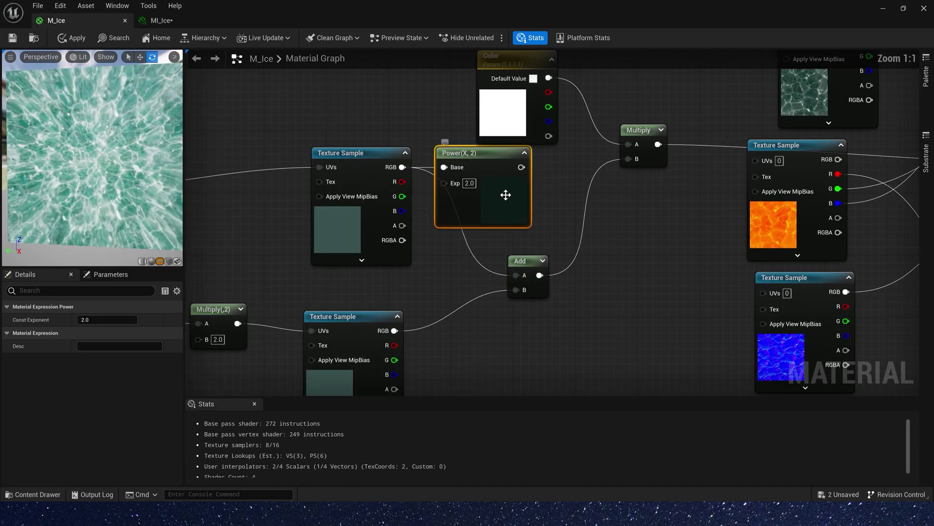
{"action": "left_click_drag", "start_coordinate": [535, 262], "coordinate": [588, 262]}
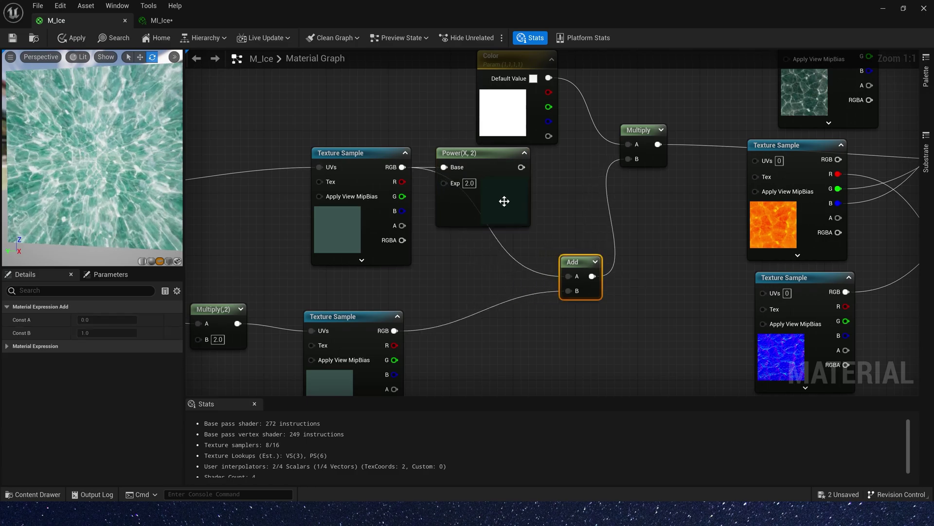
Duplicate the Power node for the lower emissive texture sample, route both Power outputs into the Add node, and save M_Ice.
{"action": "right_click_drag", "start_coordinate": [488, 346], "coordinate": [493, 313]}
{"action": "key", "text": "ctrl+d"}
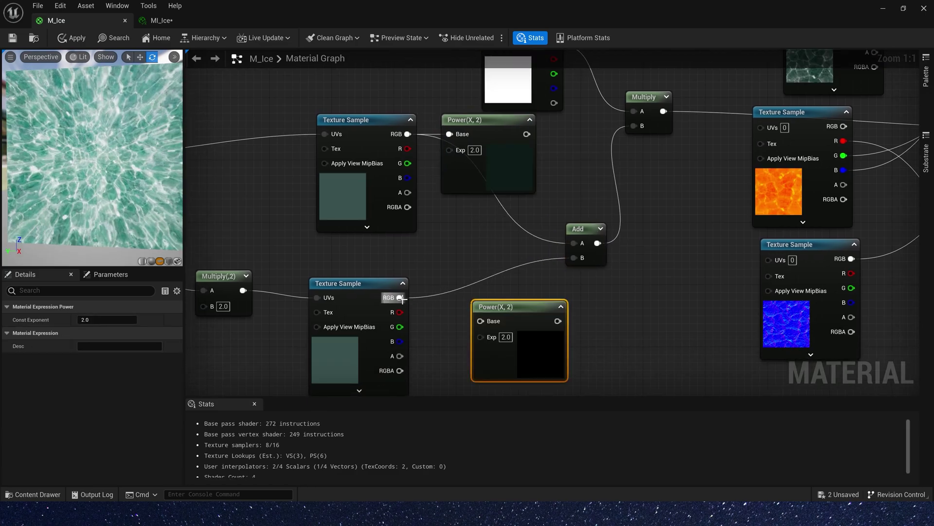
{"action": "left_click_drag", "start_coordinate": [399, 297], "coordinate": [487, 286]}
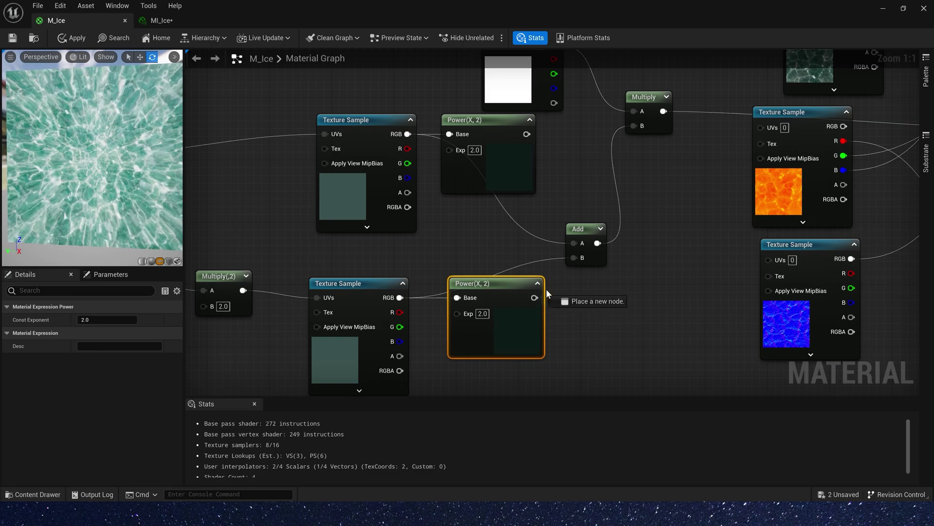
{"action": "left_click_drag", "start_coordinate": [577, 256], "coordinate": [576, 257]}
{"action": "left_click_drag", "start_coordinate": [575, 243], "coordinate": [568, 185]}
{"action": "left_click_drag", "start_coordinate": [530, 139], "coordinate": [527, 134]}
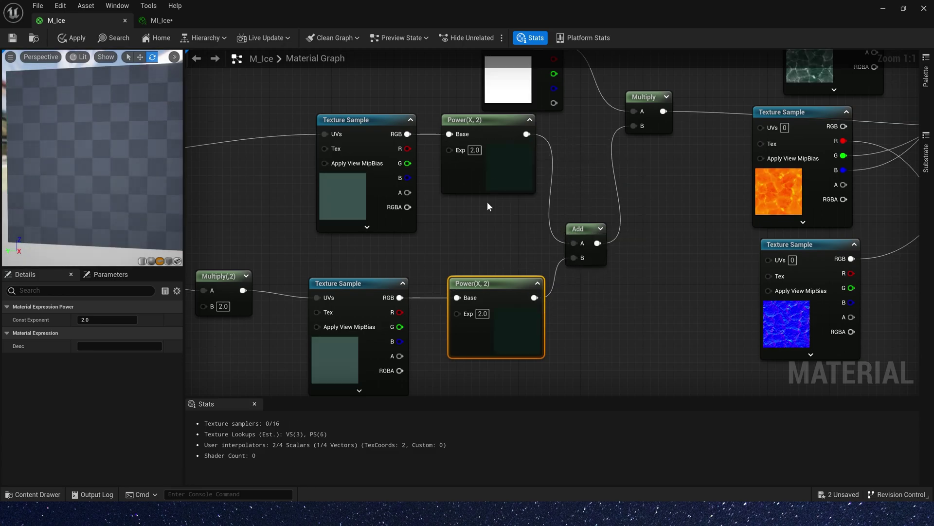
{"action": "left_click", "coordinate": [13, 38]}
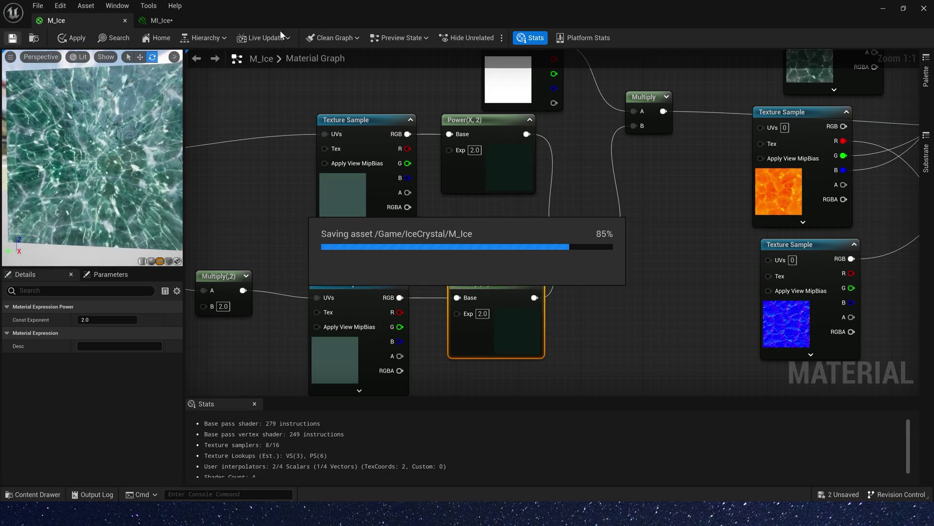
{"action": "left_click", "coordinate": [167, 21]}
{"action": "left_click", "coordinate": [57, 24]}
Disconnect the T_Ice_BaseColor texture sample from Base Color, move it away from the other nodes, and save M_Ice.
{"action": "right_click_drag", "start_coordinate": [607, 160], "coordinate": [339, 331]}
{"action": "left_click", "coordinate": [516, 121]}
{"action": "left_click", "coordinate": [576, 135], "text": "alt"}
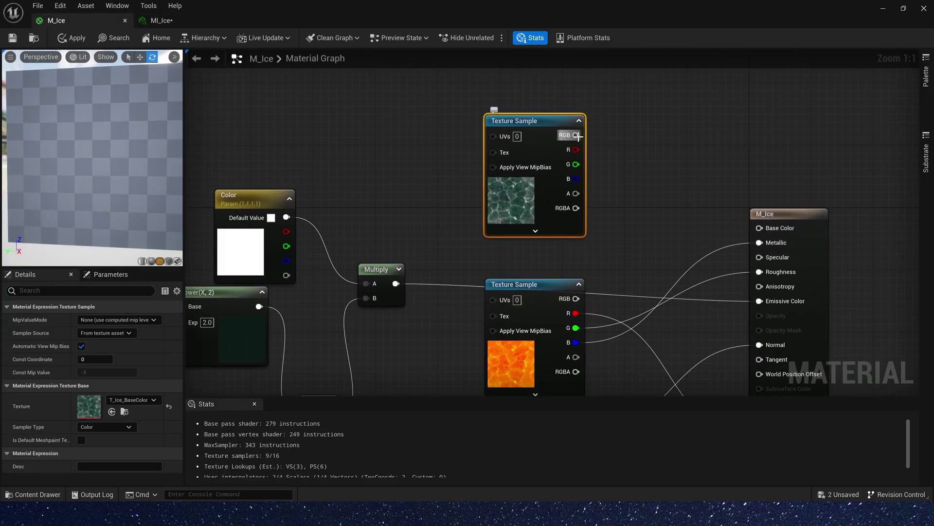
{"action": "left_click_drag", "start_coordinate": [526, 204], "coordinate": [634, 127]}
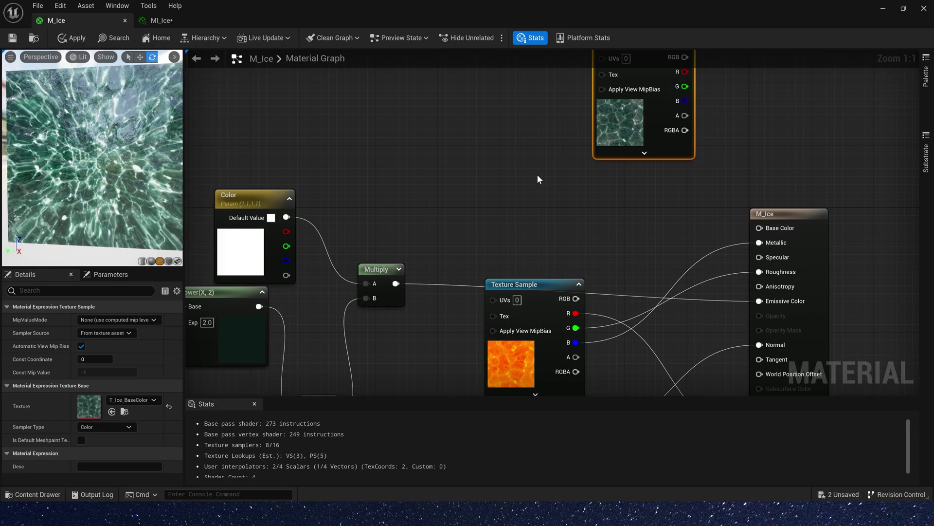
{"action": "left_click", "coordinate": [12, 38]}
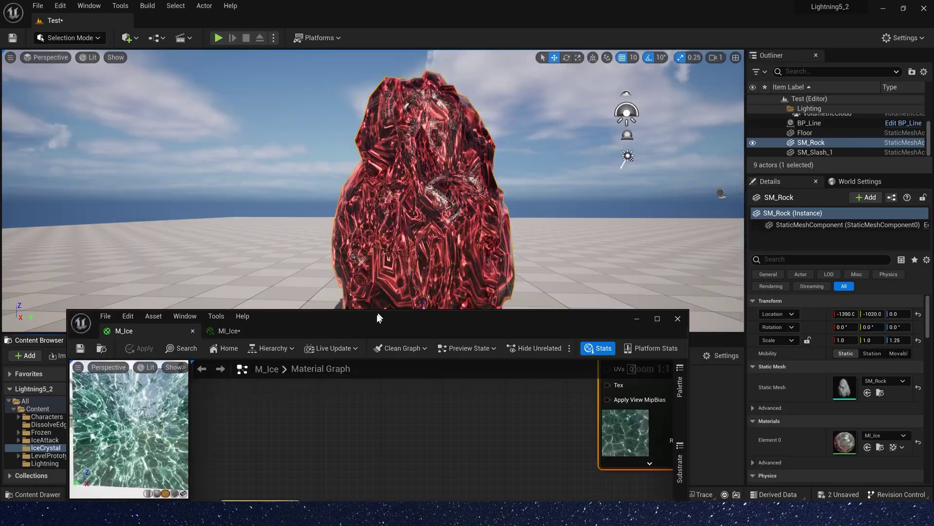
Inspect the rock with MI_Ice in the level viewport, then return to the maximized M_Ice graph.
{"action": "scroll", "coordinate": [366, 261], "scroll_direction": "down", "scroll_amount": 3}
{"action": "scroll", "coordinate": [367, 260], "scroll_direction": "up", "scroll_amount": 1}
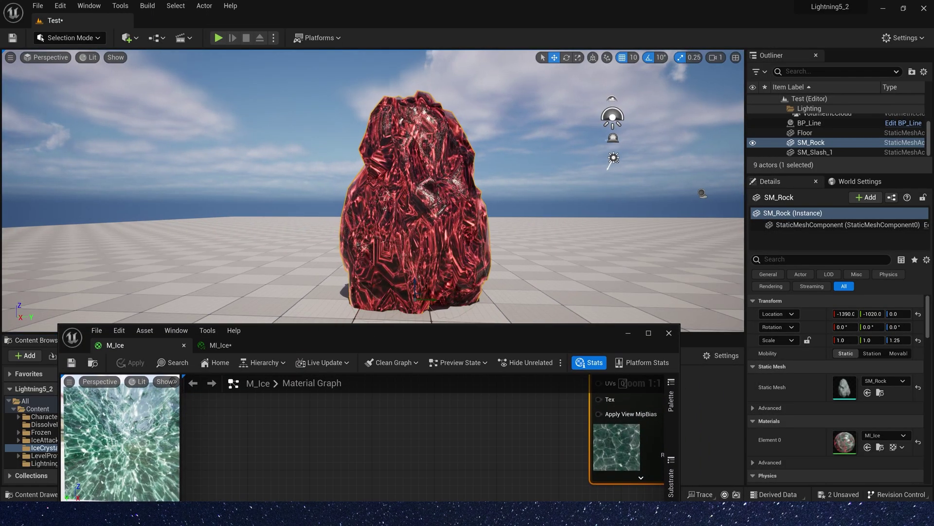
{"action": "right_click_drag", "start_coordinate": [367, 260], "coordinate": [628, 160]}
{"action": "double_click", "coordinate": [463, 335]}
Select all the emissive nodes, from Camera Vector to the Color Multiply, and move them farther from the material output.
{"action": "scroll", "coordinate": [629, 161], "scroll_direction": "down", "scroll_amount": 3}
{"action": "right_click_drag", "start_coordinate": [366, 161], "coordinate": [456, 143]}
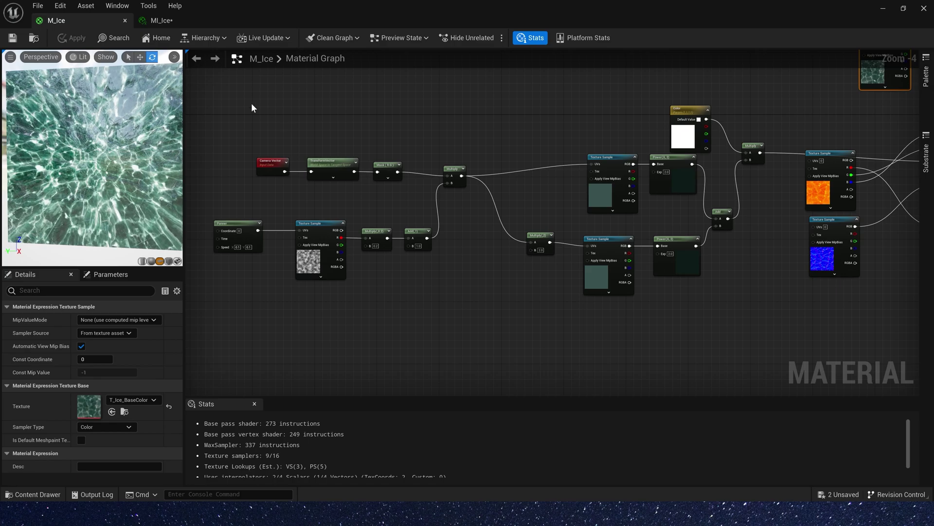
{"action": "left_click_drag", "start_coordinate": [786, 344], "coordinate": [786, 344]}
{"action": "left_click_drag", "start_coordinate": [681, 263], "coordinate": [538, 321]}
{"action": "right_click_drag", "start_coordinate": [735, 225], "coordinate": [597, 242]}
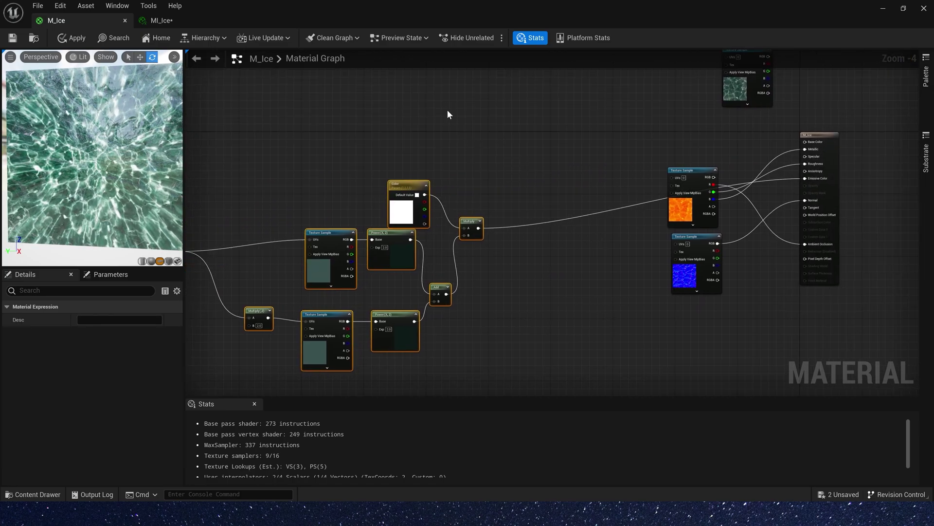
{"action": "right_click_drag", "start_coordinate": [448, 109], "coordinate": [449, 157]}
{"action": "left_click", "coordinate": [359, 313]}
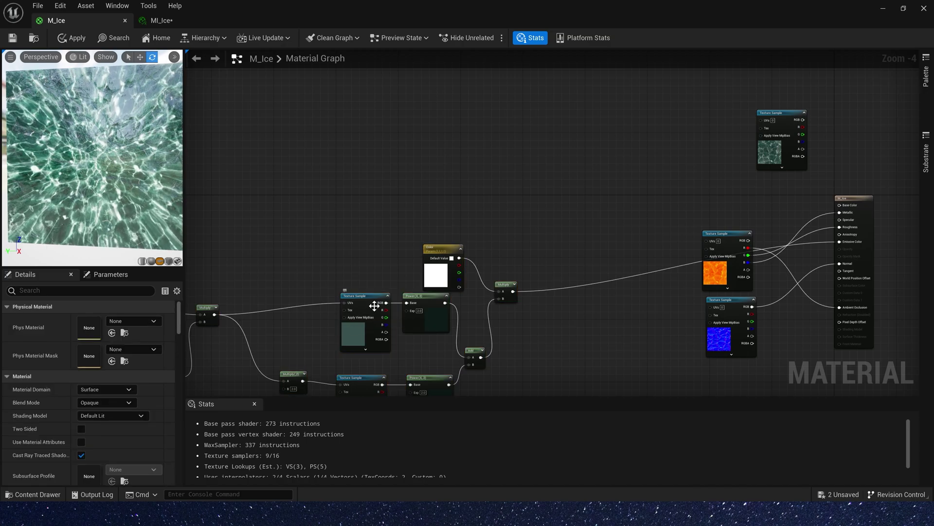
Paste a copy of the T_Ice_BaseColor texture sample above the Color parameter and feed its RGB into a new Power node with exponent 2.
{"action": "scroll", "coordinate": [365, 245], "scroll_direction": "up", "scroll_amount": 4}
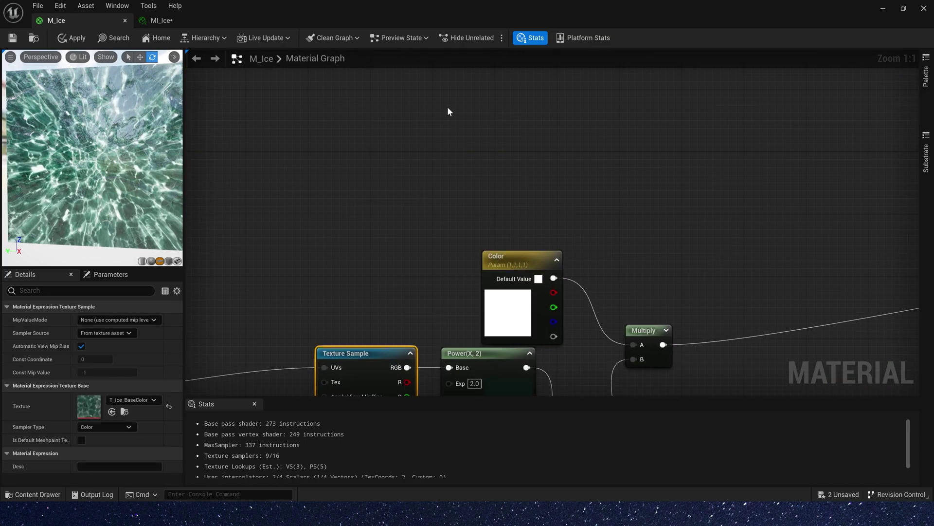
{"action": "key", "text": "ctrl+v"}
{"action": "left_click_drag", "start_coordinate": [476, 190], "coordinate": [463, 106]}
{"action": "scroll", "coordinate": [560, 149], "scroll_direction": "down", "scroll_amount": 2}
{"action": "right_click_drag", "start_coordinate": [572, 140], "coordinate": [541, 210]}
{"action": "key", "text": "e"}
{"action": "left_click", "coordinate": [556, 138]}
{"action": "scroll", "coordinate": [562, 145], "scroll_direction": "up", "scroll_amount": 2}
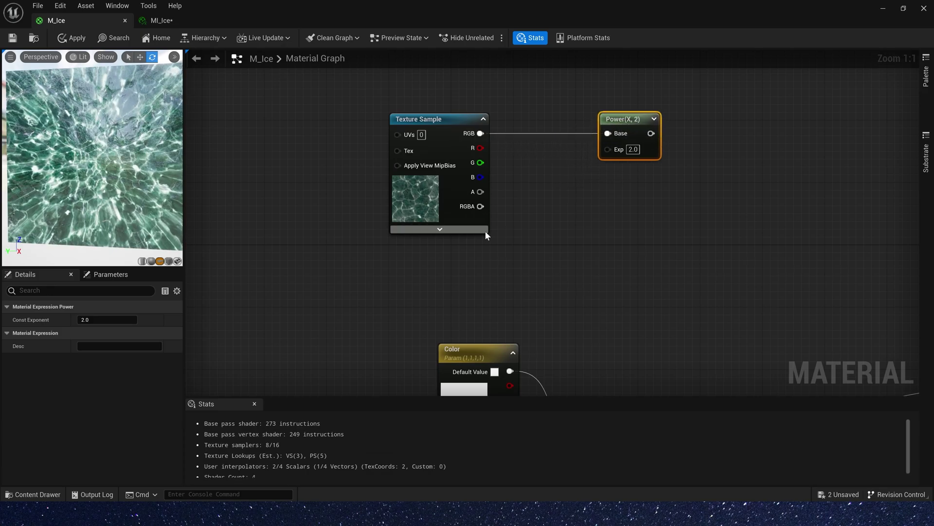
Add a Time node below the pasted texture sample and connect it to a new Sine node.
{"action": "right_click", "coordinate": [311, 256]}
{"action": "type", "text": "t"}
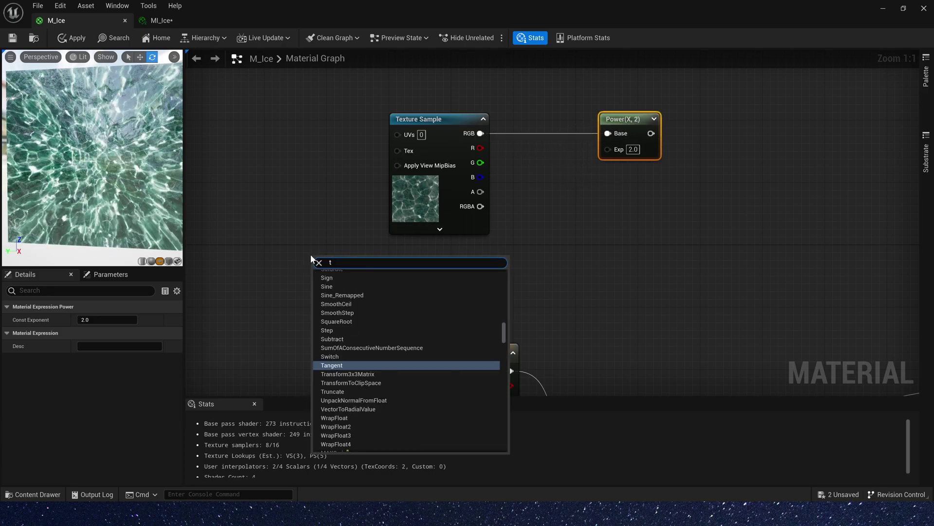
{"action": "type", "text": "ime"}
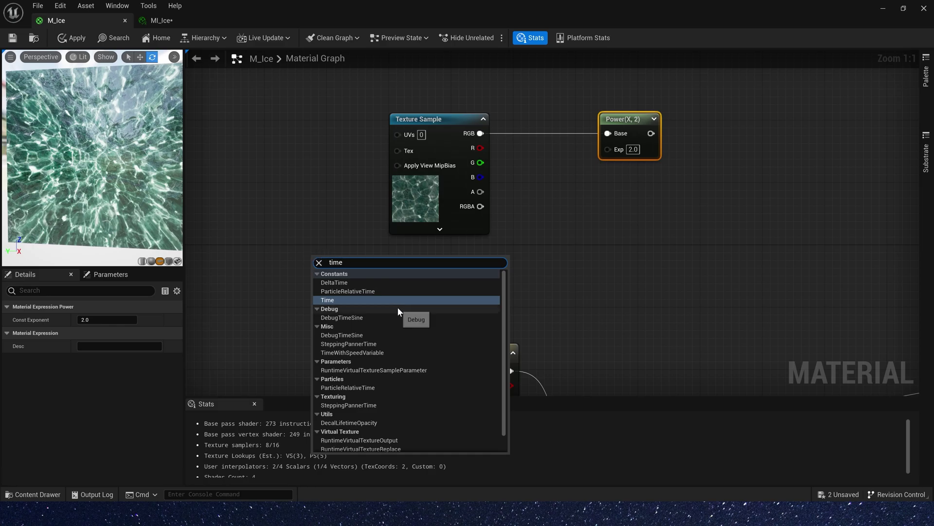
{"action": "left_click", "coordinate": [357, 299]}
{"action": "left_click_drag", "start_coordinate": [351, 282], "coordinate": [408, 286]}
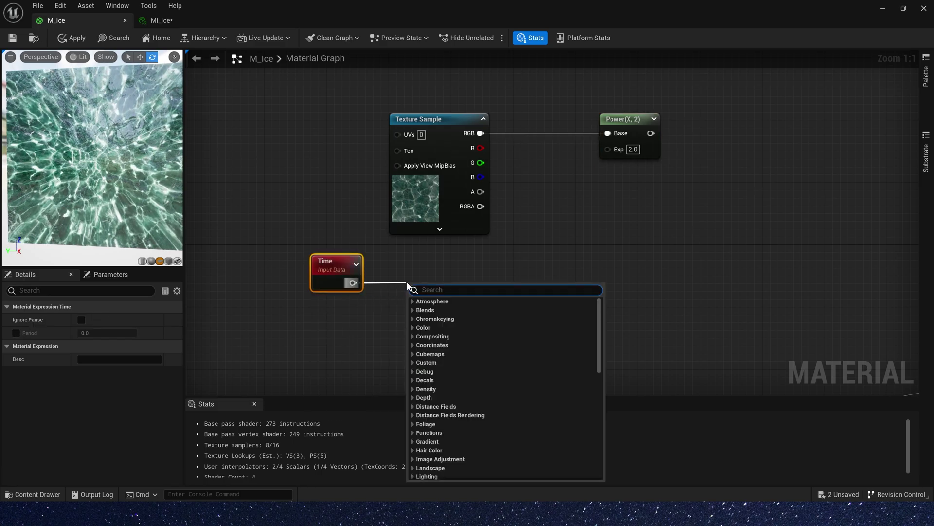
{"action": "type", "text": "sine"}
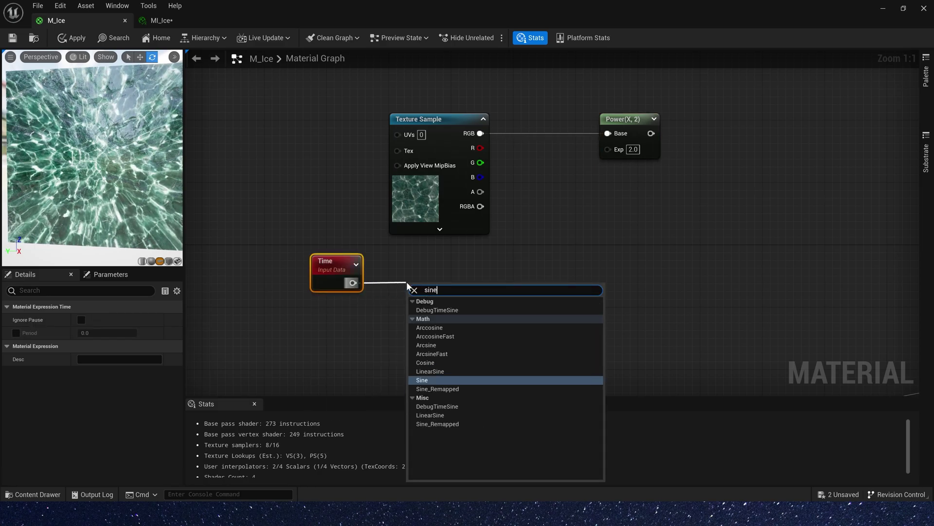
{"action": "key", "text": "Return"}
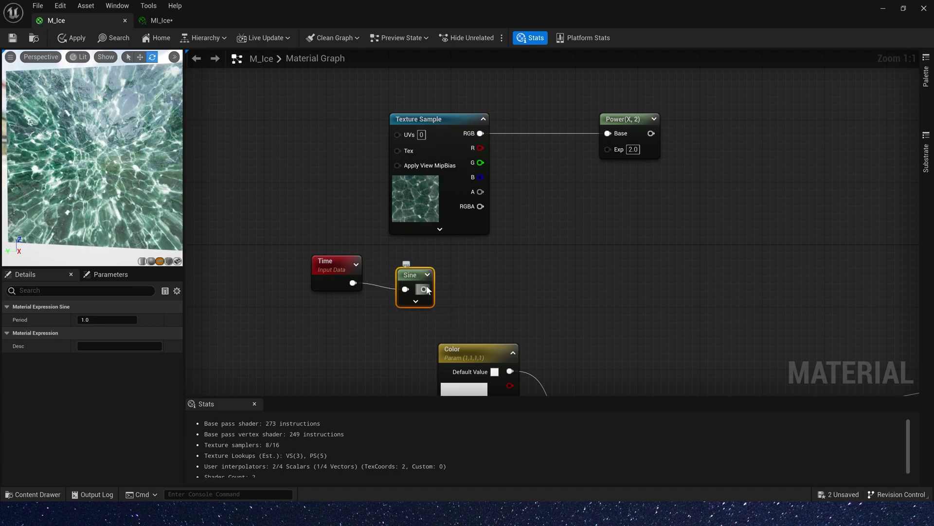
Feed the Sine output into a new ConstantBiasScale node and line up the Time, Sine and ConstantBiasScale nodes.
{"action": "left_click_drag", "start_coordinate": [425, 290], "coordinate": [475, 273]}
{"action": "type", "text": "con"}
{"action": "left_click", "coordinate": [511, 421]}
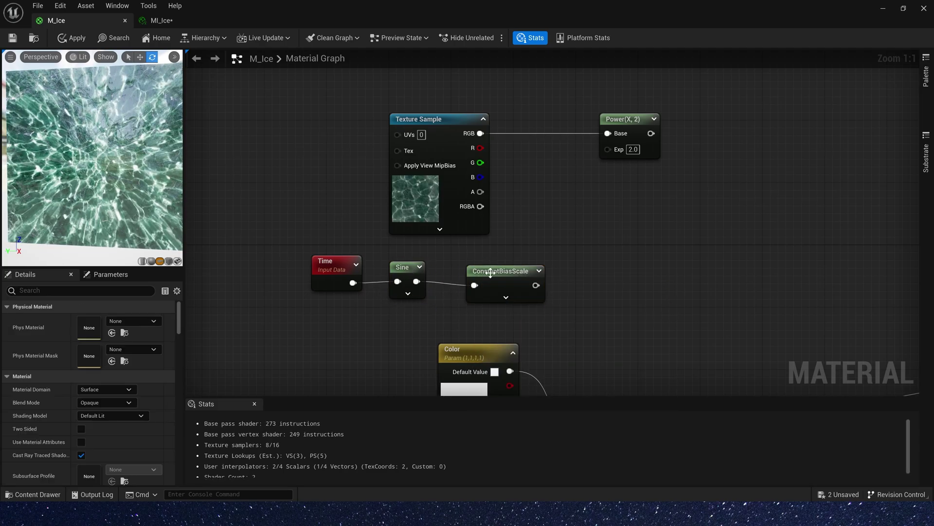
{"action": "left_click_drag", "start_coordinate": [490, 272], "coordinate": [476, 269]}
{"action": "left_click_drag", "start_coordinate": [373, 303], "coordinate": [359, 297]}
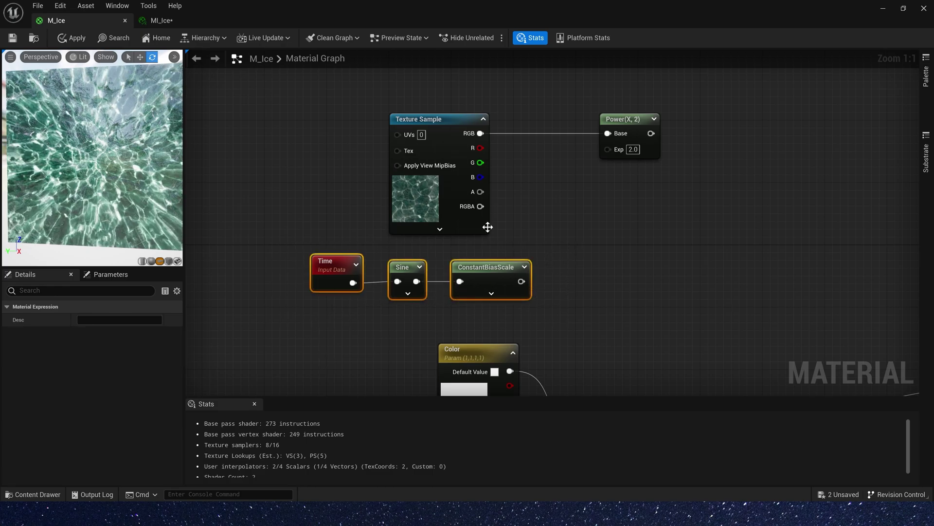
Add a Lerp from 2 to 3 with ConstantBiasScale as Alpha, feed it into the Power exponent, and move the Power node clear.
{"action": "left_click", "coordinate": [609, 245]}
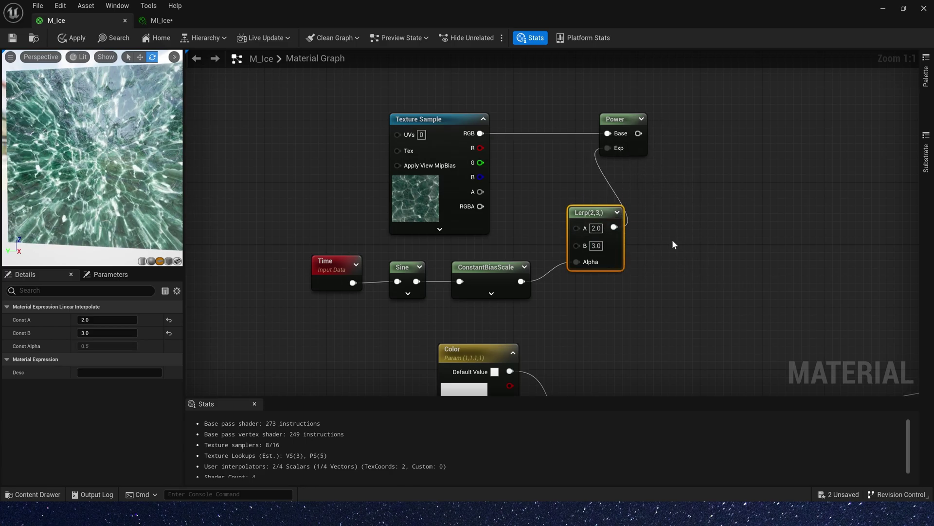
{"action": "right_click_drag", "start_coordinate": [672, 240], "coordinate": [574, 234]}
{"action": "left_click_drag", "start_coordinate": [542, 113], "coordinate": [588, 112]}
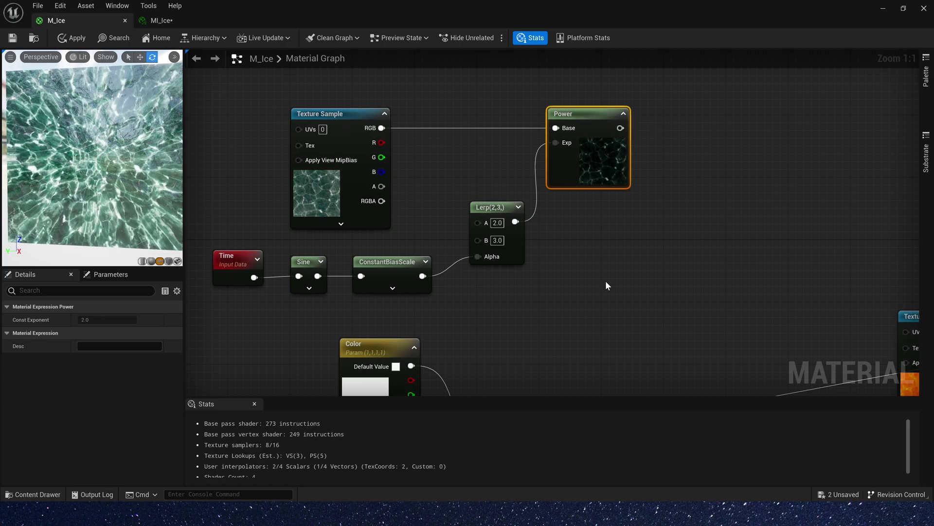
Multiply the new Power output by the Color parameter using a new Multiply node.
{"action": "scroll", "coordinate": [608, 229], "scroll_direction": "down", "scroll_amount": 2}
{"action": "left_click", "coordinate": [591, 186]}
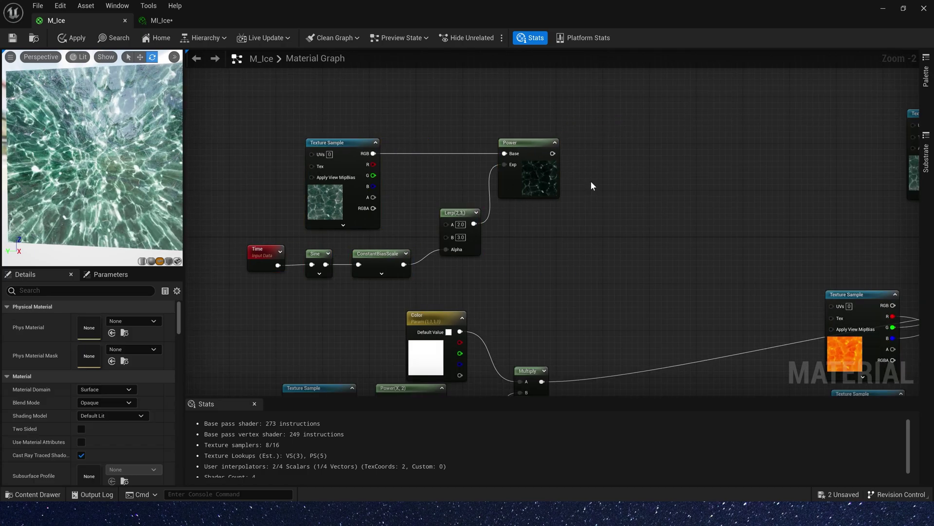
{"action": "right_click_drag", "start_coordinate": [556, 327], "coordinate": [553, 275]}
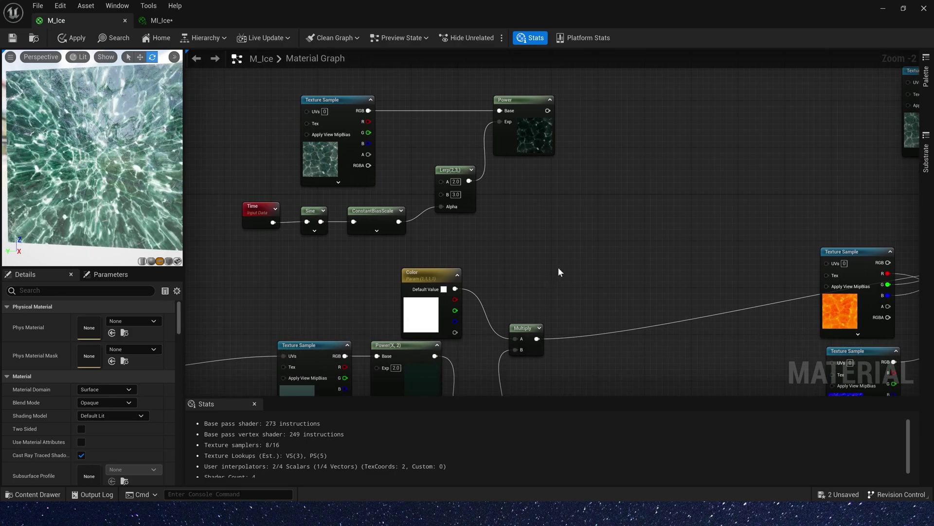
{"action": "left_click", "coordinate": [590, 139]}
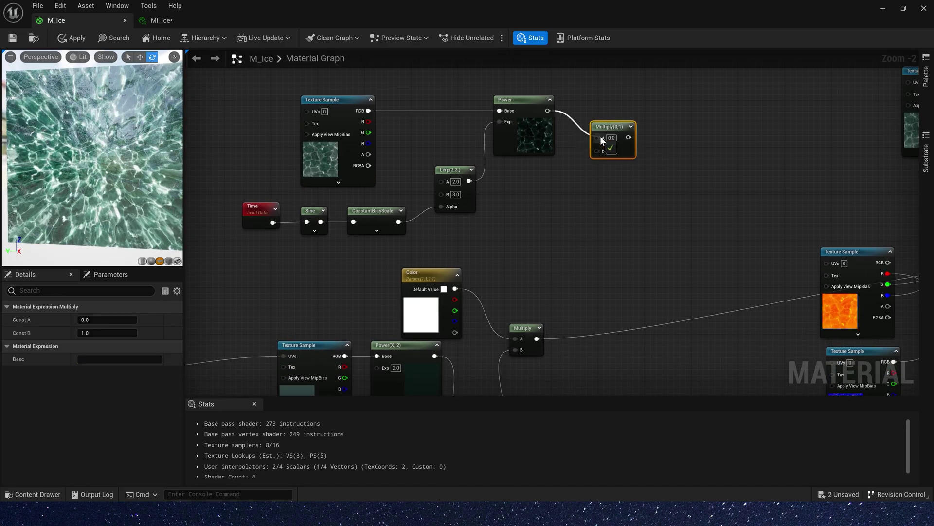
{"action": "left_click_drag", "start_coordinate": [605, 151], "coordinate": [607, 149]}
{"action": "right_click_drag", "start_coordinate": [690, 171], "coordinate": [545, 182]}
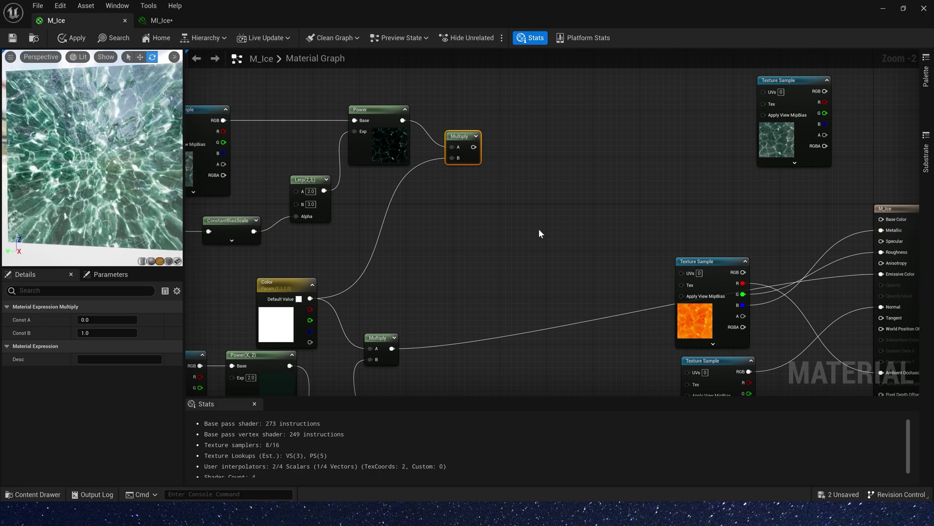
Combine the new Multiply and the existing Color Multiply in an Add node and connect its output to Emissive Color.
{"action": "key", "text": "a"}
{"action": "left_click", "coordinate": [525, 247]}
{"action": "left_click_drag", "start_coordinate": [392, 348], "coordinate": [532, 273]}
{"action": "left_click_drag", "start_coordinate": [474, 147], "coordinate": [531, 263]}
{"action": "left_click_drag", "start_coordinate": [549, 263], "coordinate": [828, 250]}
{"action": "left_click", "coordinate": [779, 244]}
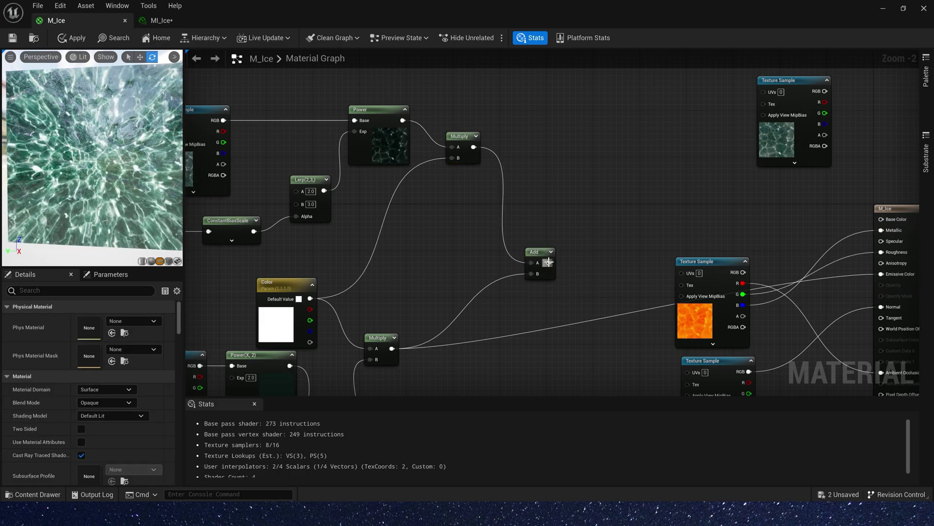
{"action": "left_click_drag", "start_coordinate": [893, 274], "coordinate": [893, 274]}
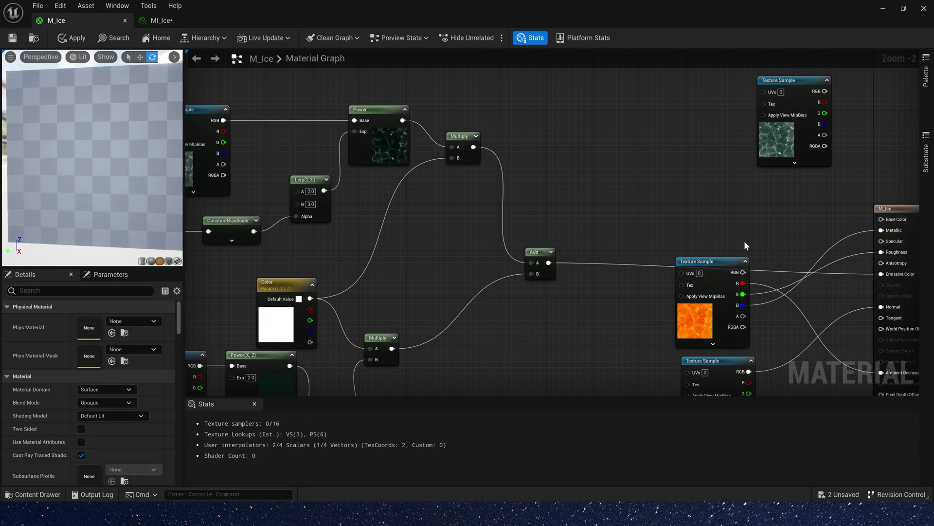
Inspect the rock in the level viewport and lower the G channel of MI_Ice's Color to about -0.84.
{"action": "left_click", "coordinate": [157, 20]}
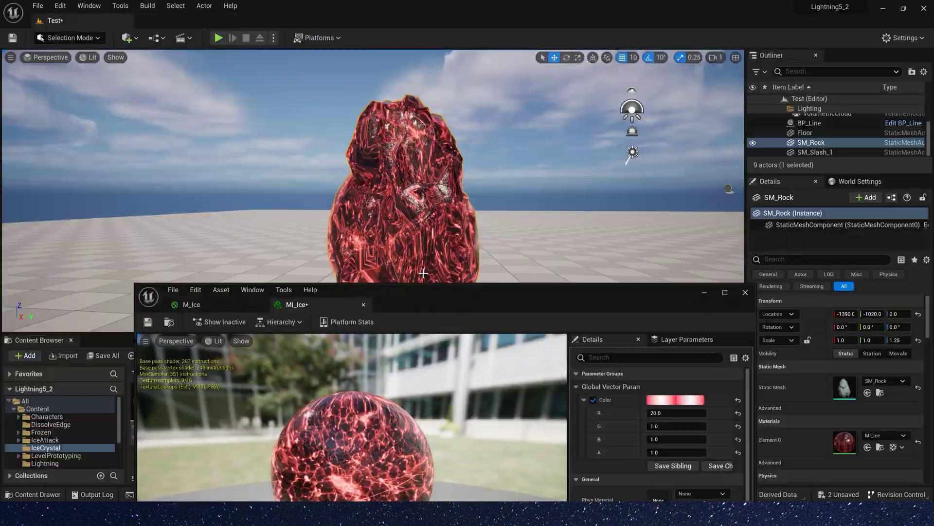
{"action": "scroll", "coordinate": [429, 260], "scroll_direction": "up", "scroll_amount": 3}
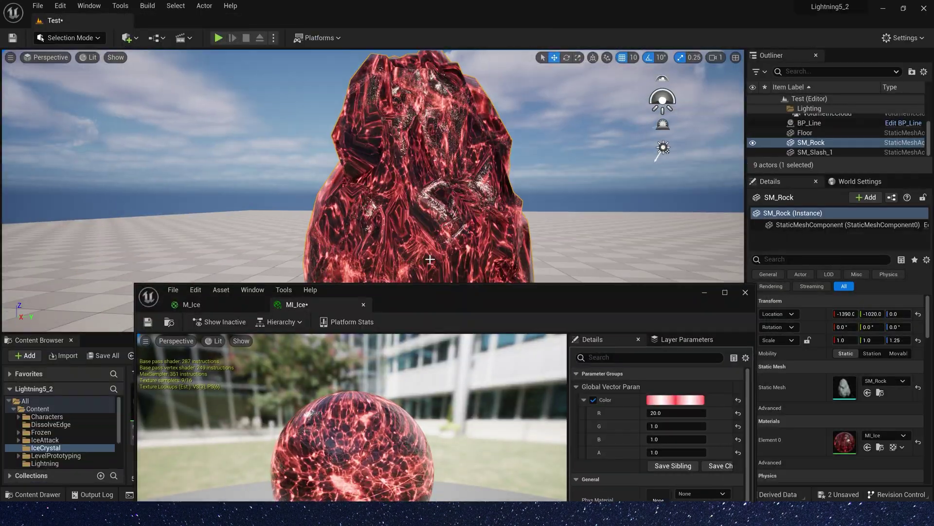
{"action": "left_click_drag", "start_coordinate": [430, 259], "coordinate": [453, 258], "text": "alt"}
{"action": "scroll", "coordinate": [430, 259], "scroll_direction": "down", "scroll_amount": 3}
{"action": "mouse_move", "coordinate": [676, 426]}
{"action": "left_mouse_down"}
{"action": "mouse_move", "coordinate": [667, 425]}
{"action": "mouse_move", "coordinate": [701, 426]}
{"action": "mouse_move", "coordinate": [658, 426]}
{"action": "left_mouse_up"}
{"action": "left_click_drag", "start_coordinate": [499, 298], "coordinate": [452, 323]}
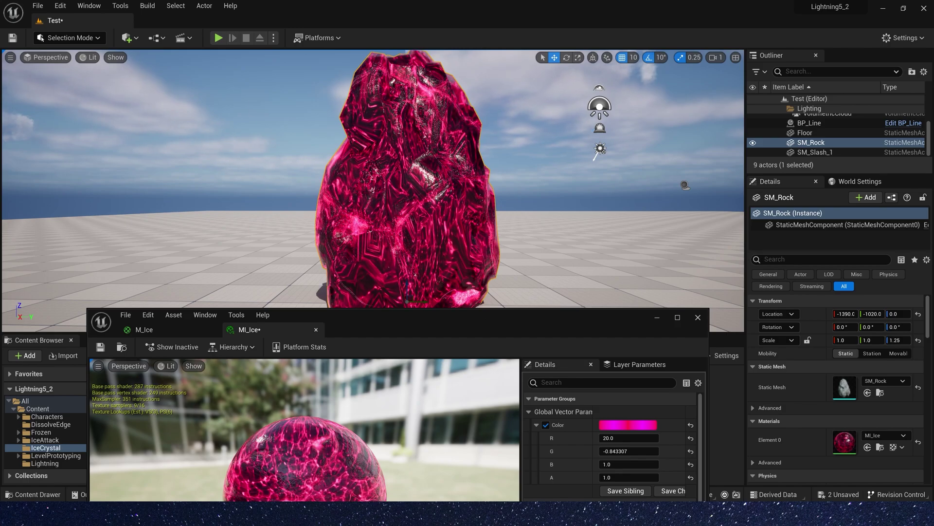
Return to the maximized M_Ice graph and add a Multiply node and a Fresnel node after the final Add.
{"action": "double_click", "coordinate": [469, 311]}
{"action": "left_click", "coordinate": [84, 22]}
{"action": "right_click_drag", "start_coordinate": [571, 173], "coordinate": [279, 214]}
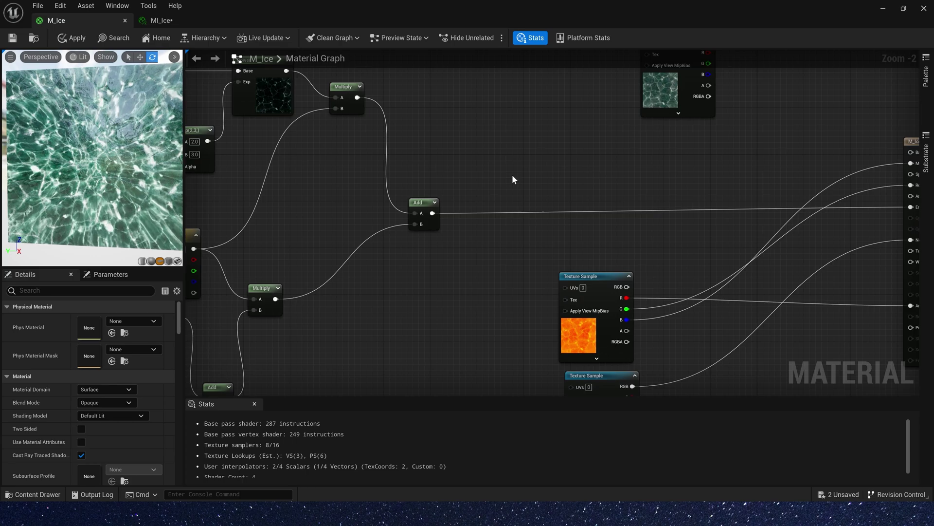
{"action": "left_click", "coordinate": [543, 150]}
{"action": "left_click_drag", "start_coordinate": [431, 213], "coordinate": [439, 115]}
{"action": "type", "text": "fre"}
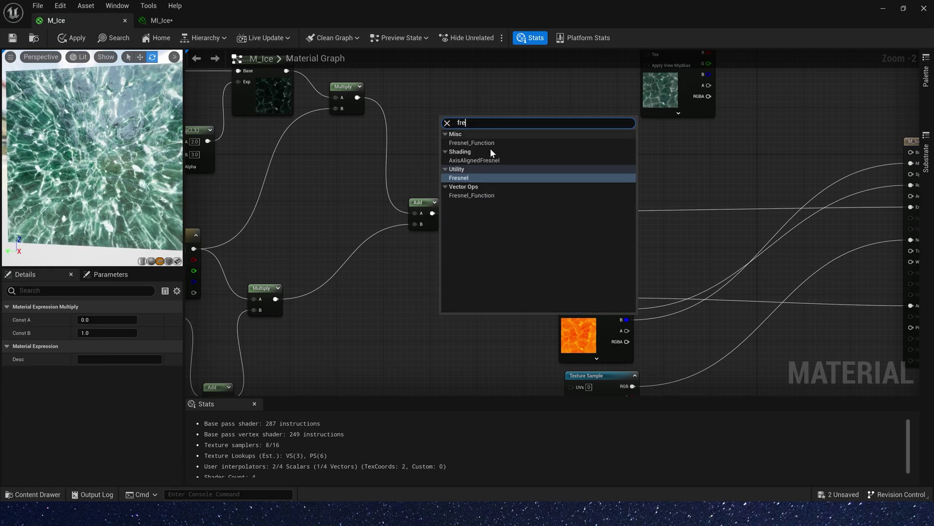
{"action": "left_click", "coordinate": [472, 177]}
Multiply the Fresnel output with the final Add output and connect the result to Emissive Color.
{"action": "scroll", "coordinate": [473, 138], "scroll_direction": "up", "scroll_amount": 1}
{"action": "left_click_drag", "start_coordinate": [507, 130], "coordinate": [535, 157]}
{"action": "scroll", "coordinate": [649, 169], "scroll_direction": "down", "scroll_amount": 1}
{"action": "right_click_drag", "start_coordinate": [650, 168], "coordinate": [543, 187]}
{"action": "left_click_drag", "start_coordinate": [465, 178], "coordinate": [828, 242]}
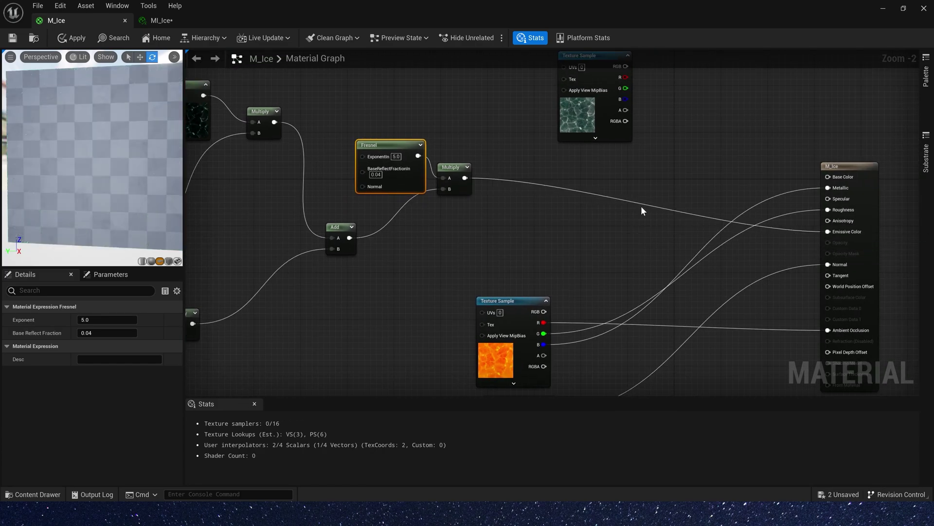
Promote the Fresnel's ExponentIn and BaseReflectFractionIn inputs to parameters and set BaseReflectFractionIn's default value to 0.1.
{"action": "scroll", "coordinate": [389, 141], "scroll_direction": "up", "scroll_amount": 2}
{"action": "right_click", "coordinate": [457, 196]}
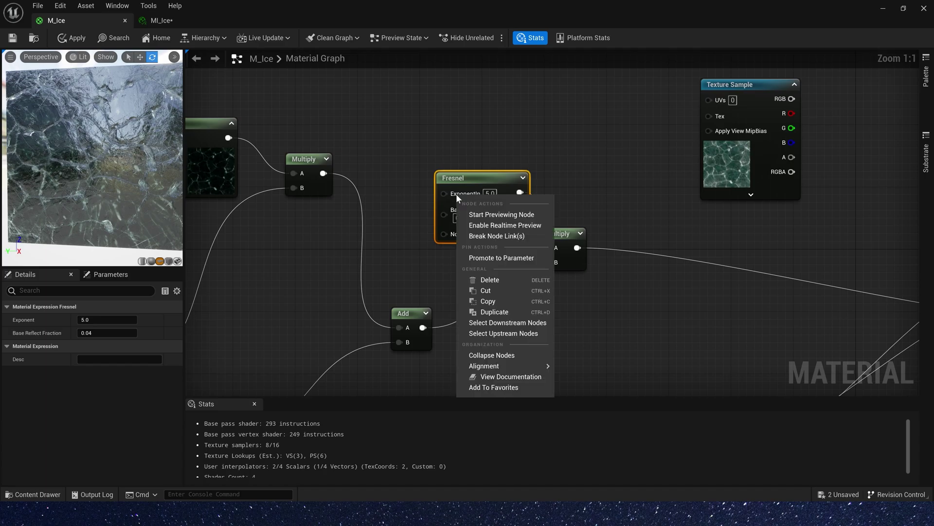
{"action": "left_click", "coordinate": [496, 258]}
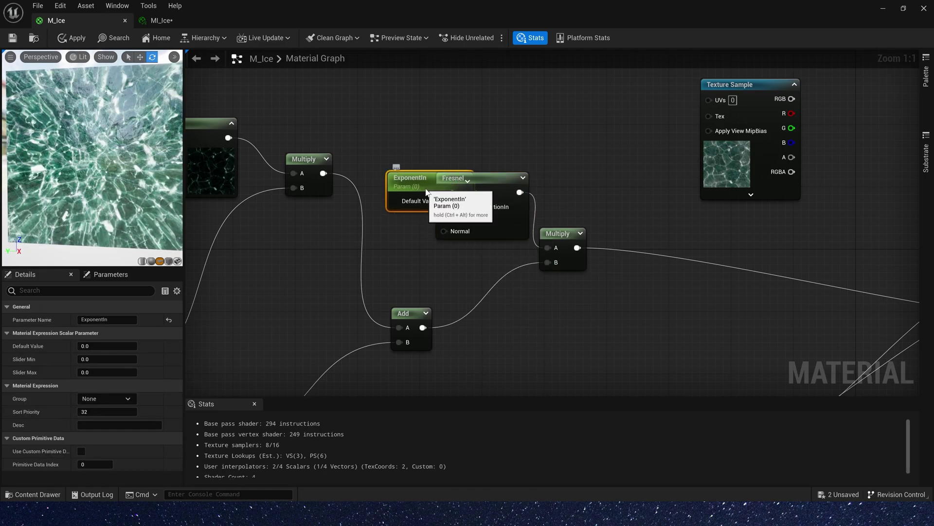
{"action": "left_click", "coordinate": [388, 228]}
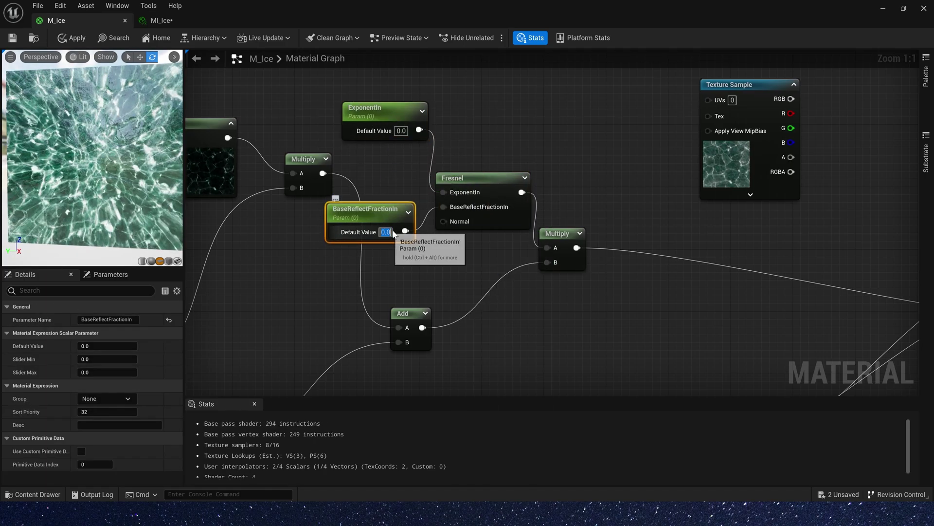
{"action": "type", "text": "0.1"}
{"action": "key", "text": "Return"}
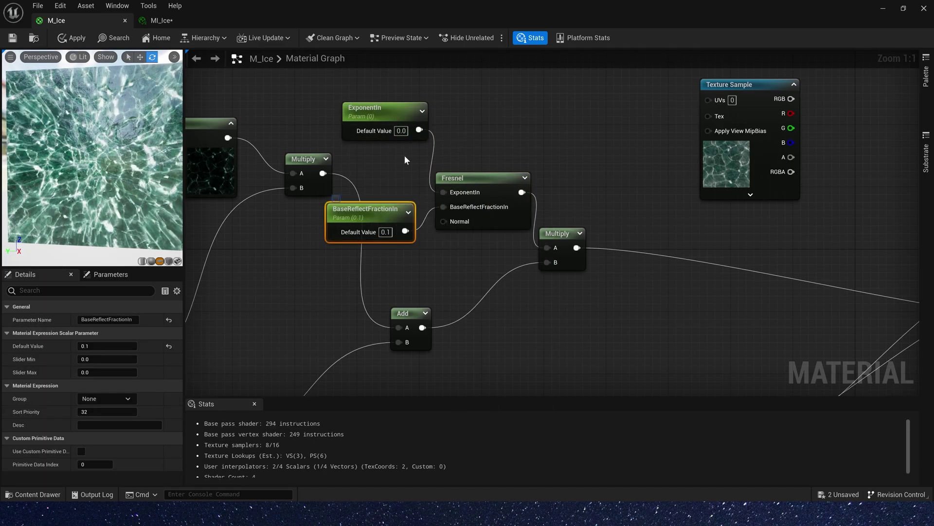
Set the ExponentIn parameter's default value to 5 and save M_Ice.
{"action": "left_click", "coordinate": [402, 130]}
{"action": "type", "text": "5"}
{"action": "key", "text": "Return"}
{"action": "left_click", "coordinate": [8, 38]}
Show MI_Ice beside the rock in the level and override its BaseReflectFractionIn with 0.016.
{"action": "left_click", "coordinate": [180, 19]}
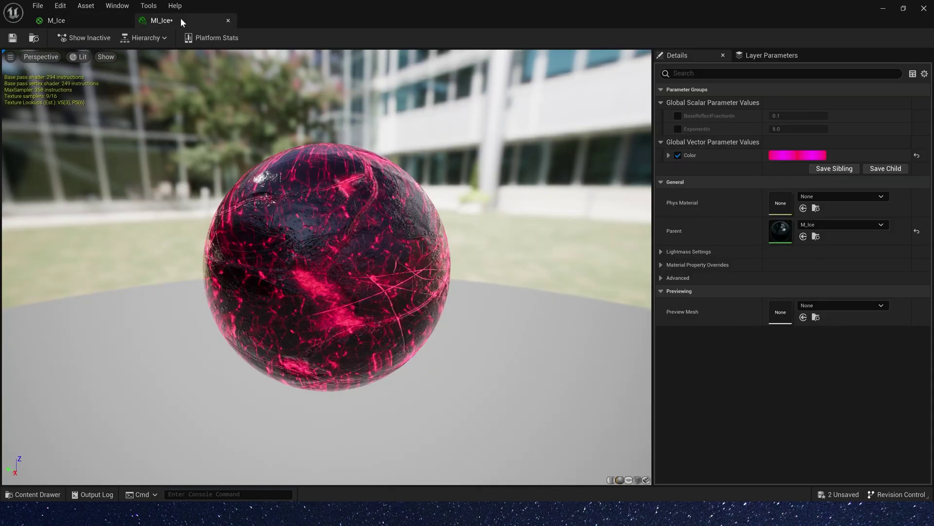
{"action": "left_click_drag", "start_coordinate": [480, 4], "coordinate": [594, 317]}
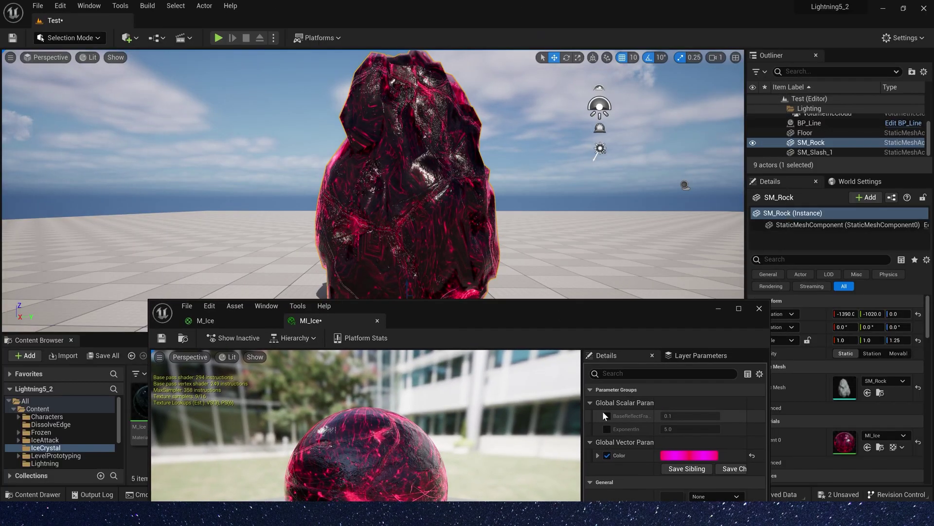
{"action": "left_click_drag", "start_coordinate": [682, 416], "coordinate": [701, 416]}
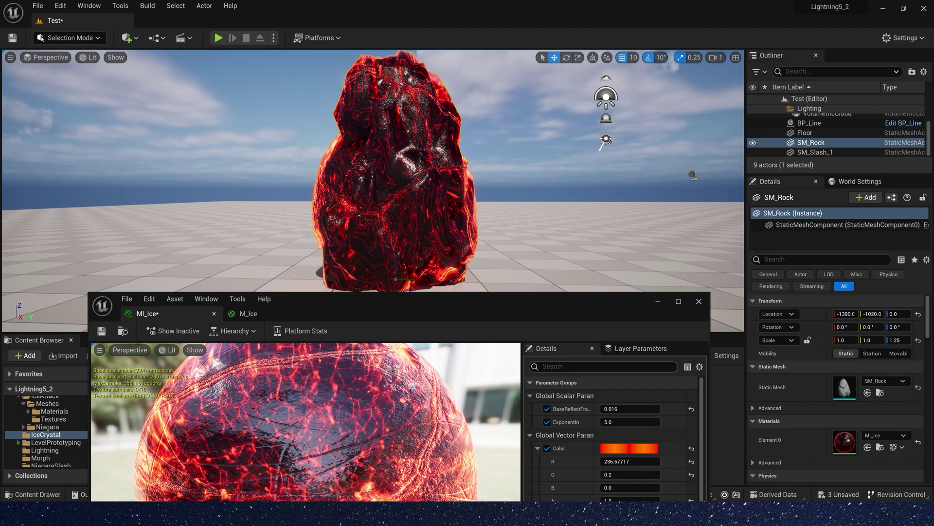
Return to the maximized M_Ice graph, add a TexCoord node above the TransformVector chain, and connect it to input A of a new Add node.
{"action": "scroll", "coordinate": [625, 442], "scroll_direction": "down", "scroll_amount": 3}
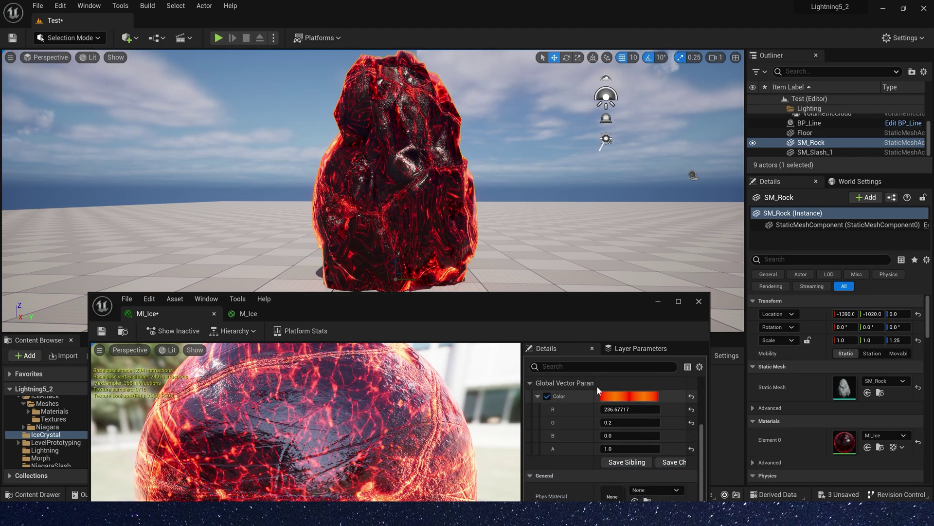
{"action": "left_click_drag", "start_coordinate": [400, 297], "coordinate": [393, 284]}
{"action": "double_click", "coordinate": [403, 290]}
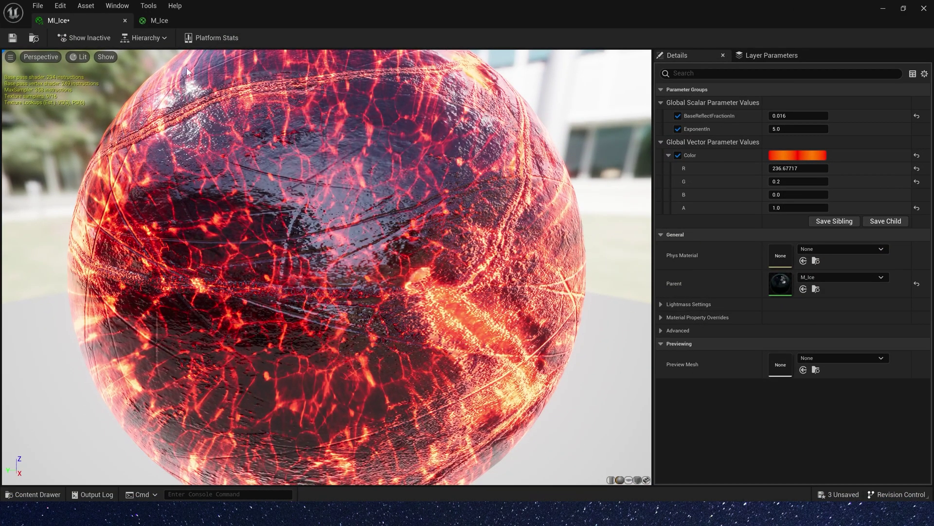
{"action": "left_click", "coordinate": [170, 24]}
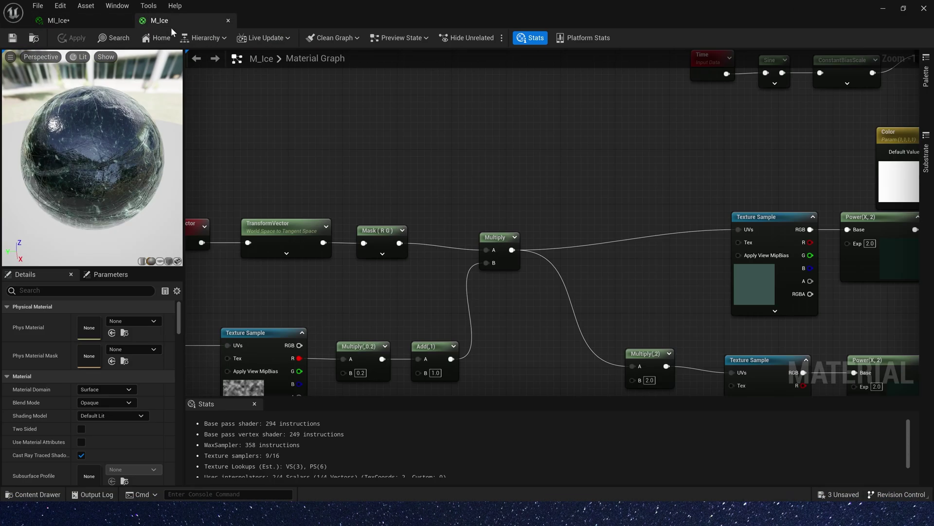
{"action": "left_click", "coordinate": [313, 168]}
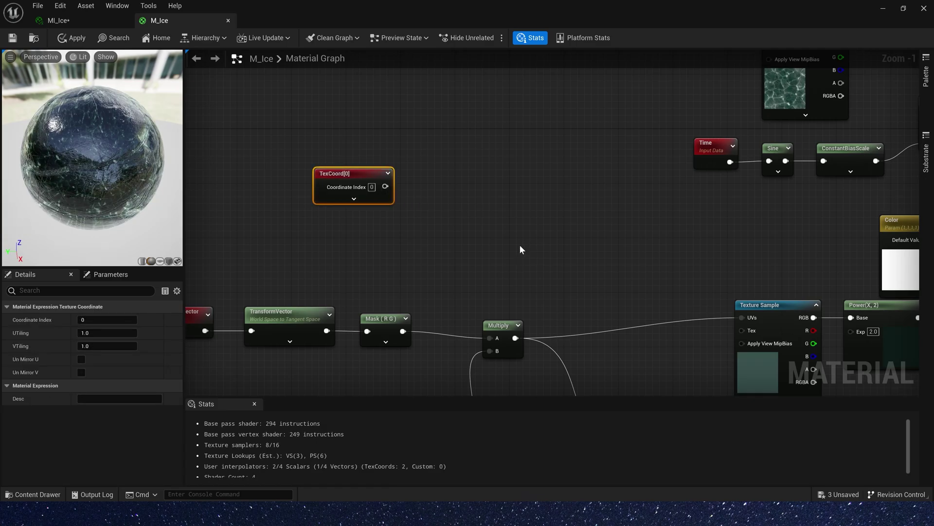
{"action": "left_click", "coordinate": [558, 204]}
{"action": "left_click_drag", "start_coordinate": [385, 186], "coordinate": [592, 201]}
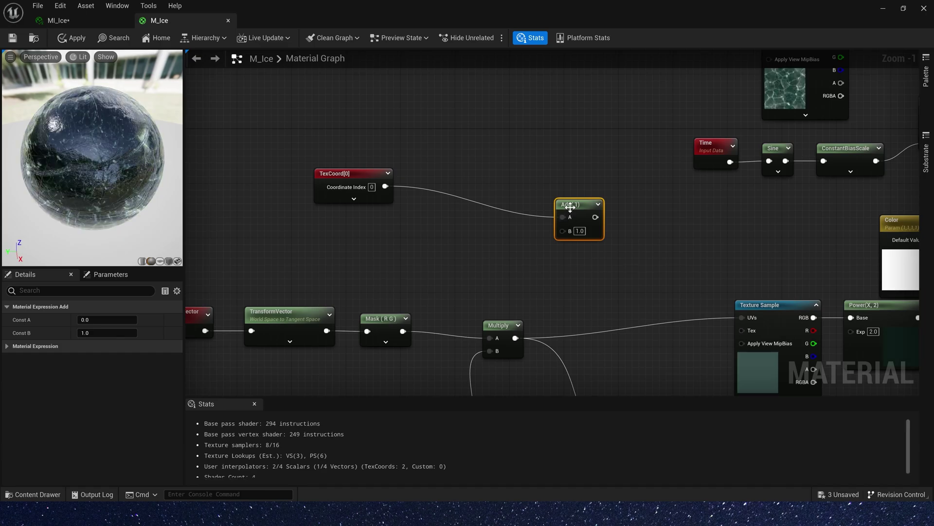
Insert a Multiply node with TexCoord as its A input, and add a vector parameter named Tiling below TexCoord.
{"action": "left_click", "coordinate": [420, 169]}
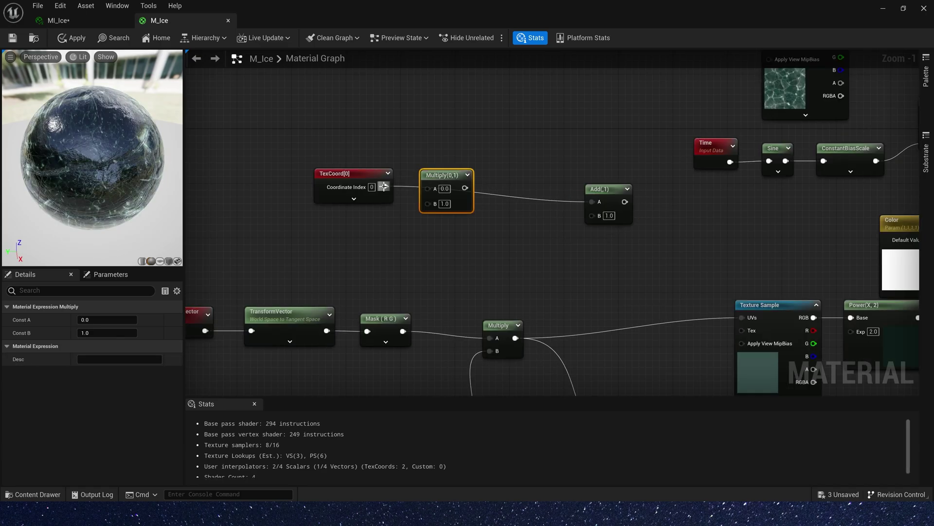
{"action": "left_click", "coordinate": [301, 214]}
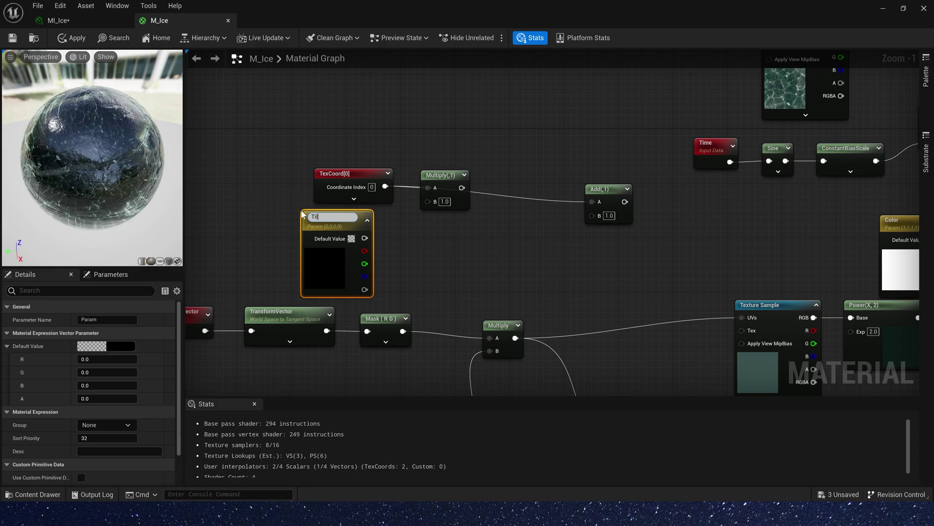
{"action": "type", "text": "Tiling"}
{"action": "key", "text": "Return"}
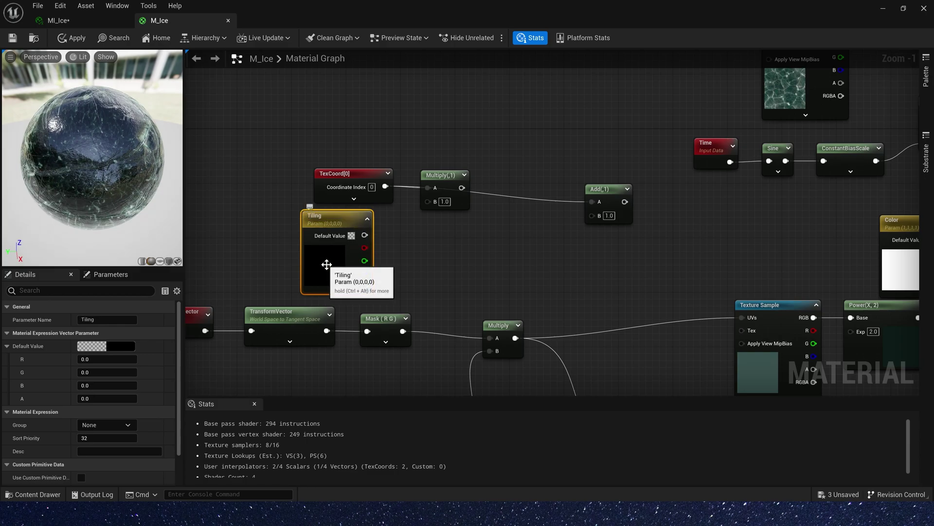
Combine Tiling's R and G outputs in an AppendVector node and connect the result to the TexCoord Multiply's B input.
{"action": "left_click_drag", "start_coordinate": [310, 263], "coordinate": [272, 263]}
{"action": "left_click_drag", "start_coordinate": [328, 250], "coordinate": [385, 249]}
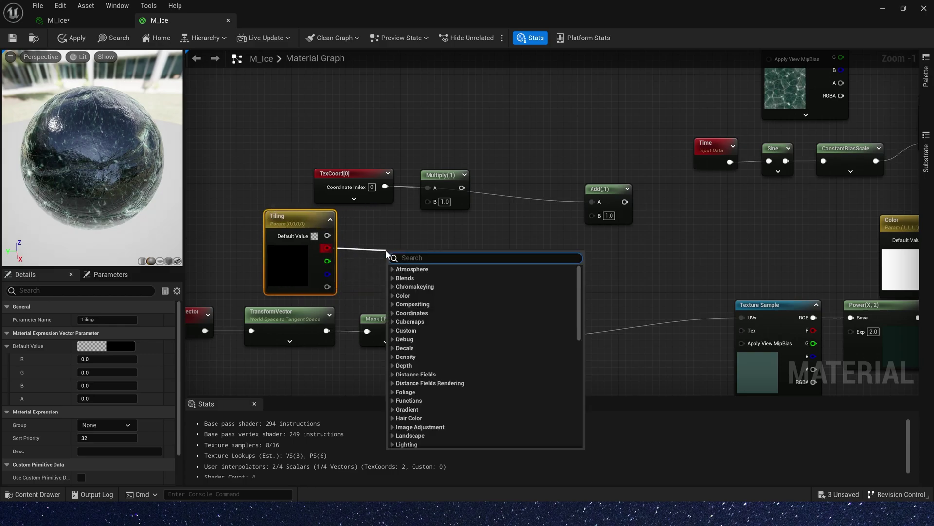
{"action": "type", "text": "app"}
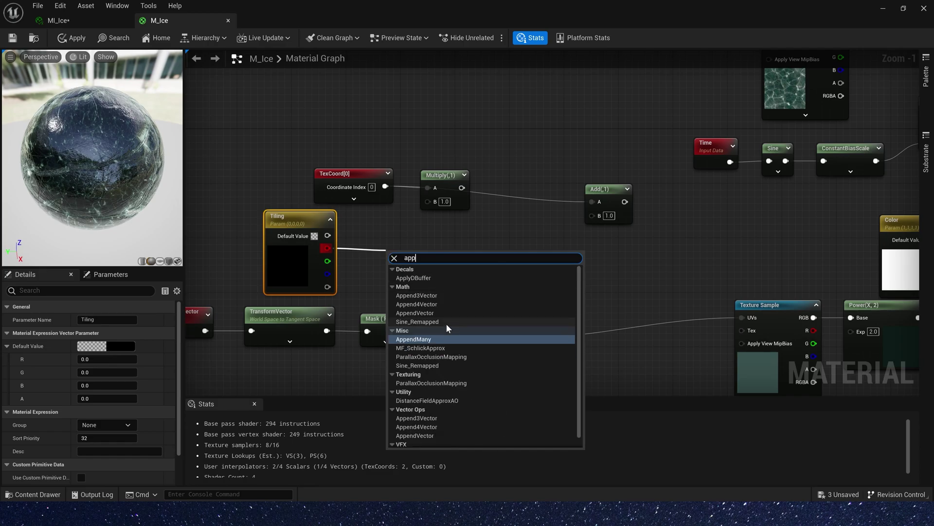
{"action": "left_click", "coordinate": [420, 312]}
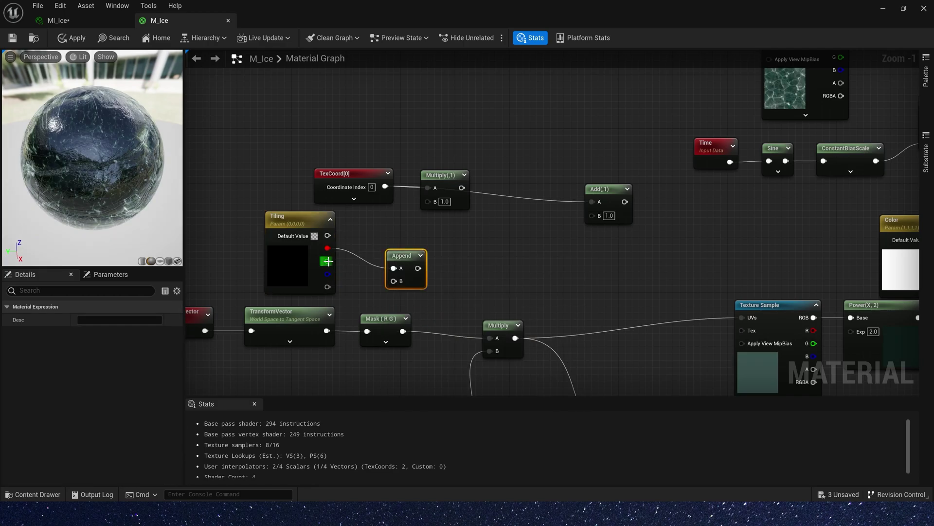
{"action": "left_click_drag", "start_coordinate": [327, 261], "coordinate": [398, 229]}
{"action": "left_click_drag", "start_coordinate": [412, 242], "coordinate": [427, 200]}
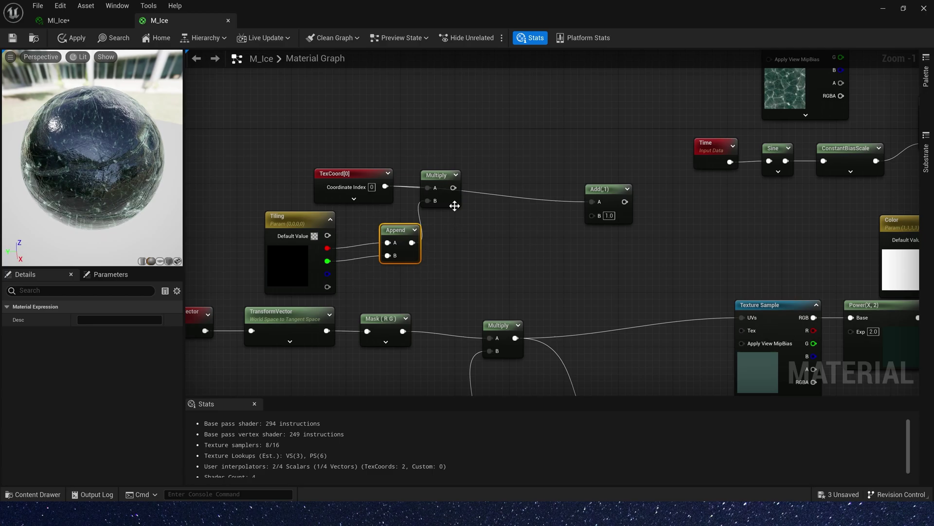
Feed the tiled TexCoord Multiply and the camera-vector Multiply into the Add node, and connect its output to the upper Texture Sample's UVs.
{"action": "left_click_drag", "start_coordinate": [455, 189], "coordinate": [626, 189]}
{"action": "right_click_drag", "start_coordinate": [613, 286], "coordinate": [585, 191]}
{"action": "scroll", "coordinate": [586, 191], "scroll_direction": "down", "scroll_amount": 2}
{"action": "left_click_drag", "start_coordinate": [509, 232], "coordinate": [694, 214]}
{"action": "right_click_drag", "start_coordinate": [607, 273], "coordinate": [575, 263]}
{"action": "left_click_drag", "start_coordinate": [584, 304], "coordinate": [572, 111]}
Add a second Add node combining the first Add with the Multiply by 2, connect it to the lower Texture Sample's UVs, and apply the material.
{"action": "key", "text": "a"}
{"action": "left_click", "coordinate": [599, 284]}
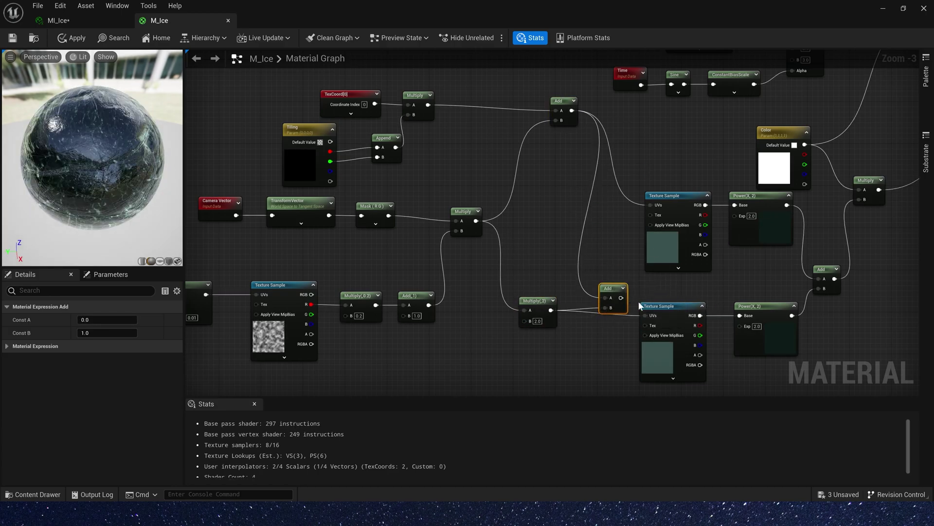
{"action": "mouse_move", "coordinate": [621, 298]}
{"action": "left_mouse_down"}
{"action": "mouse_move", "coordinate": [645, 315]}
{"action": "mouse_move", "coordinate": [614, 298]}
{"action": "left_mouse_up"}
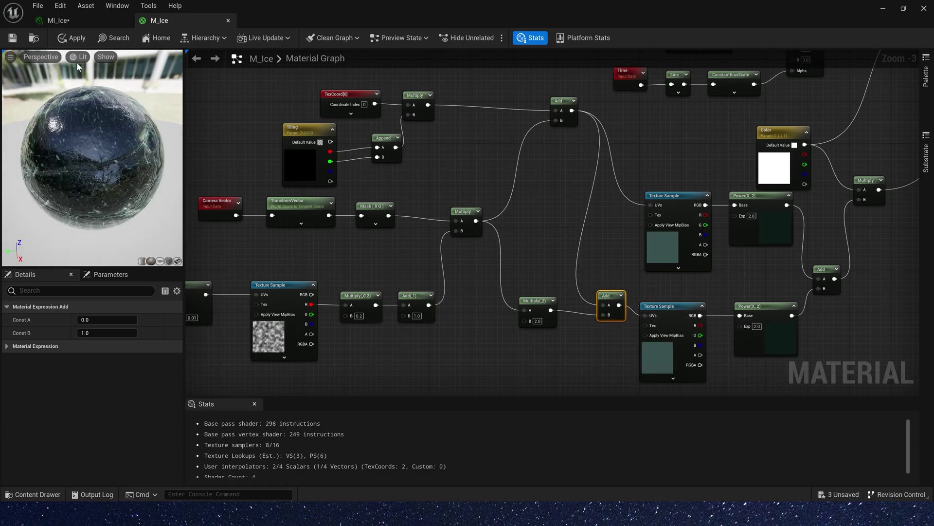
{"action": "left_click", "coordinate": [73, 38]}
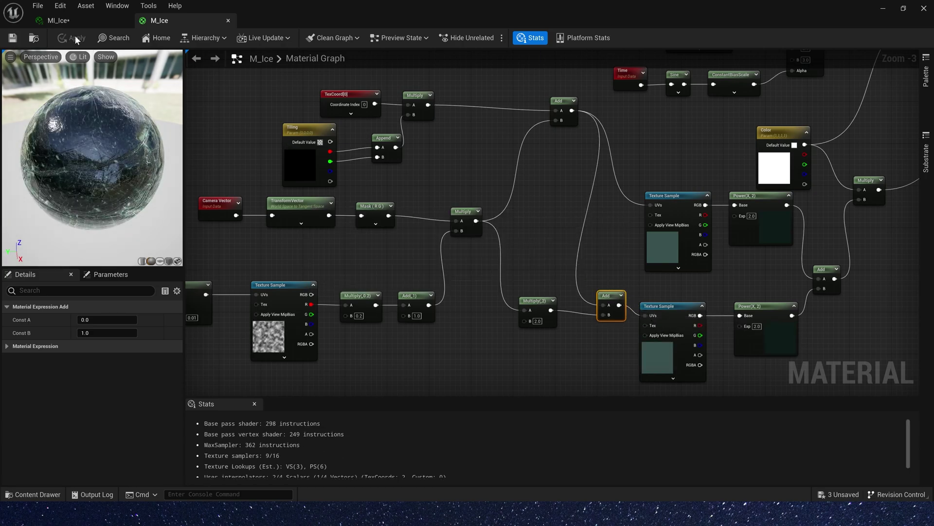
Override the Tiling parameter in MI_Ice with R about 2.28 and G 1.0, with the rock in view in the level.
{"action": "left_click", "coordinate": [59, 20]}
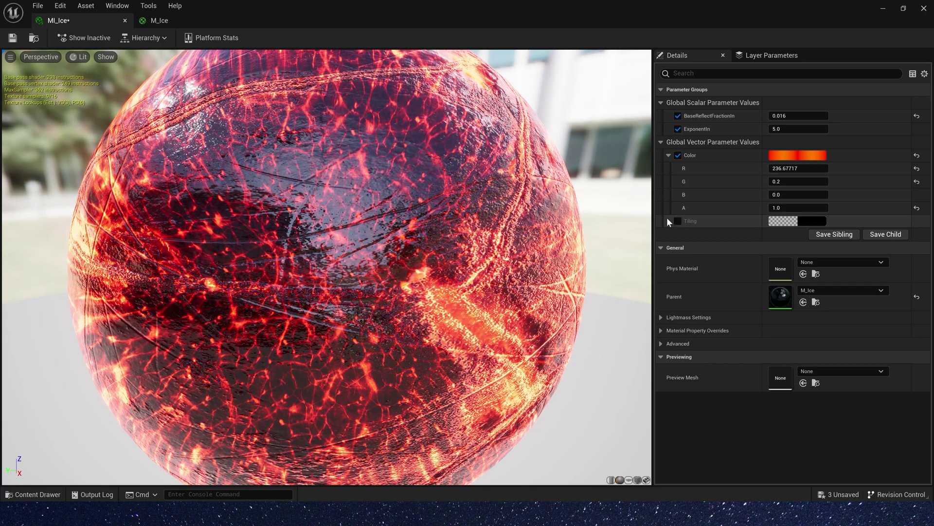
{"action": "left_click", "coordinate": [667, 220]}
{"action": "left_click", "coordinate": [678, 221]}
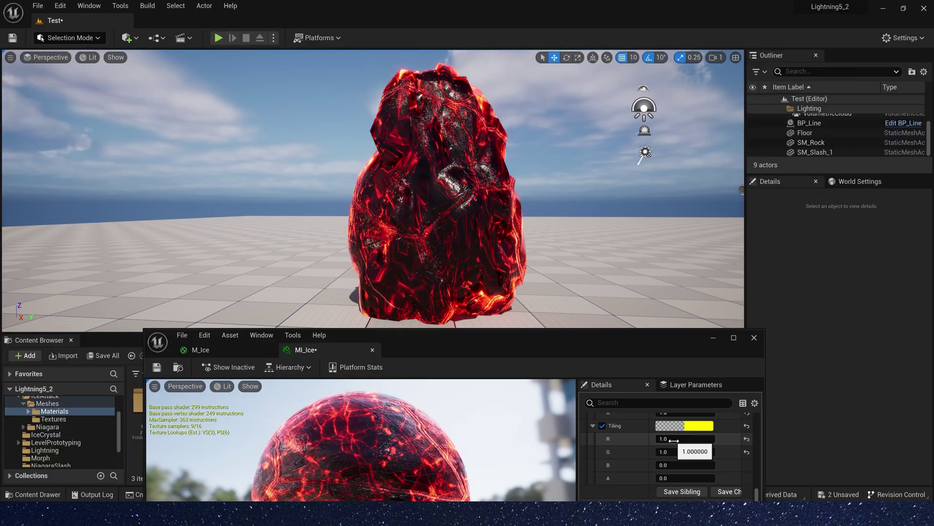
{"action": "left_click_drag", "start_coordinate": [672, 438], "coordinate": [700, 439]}
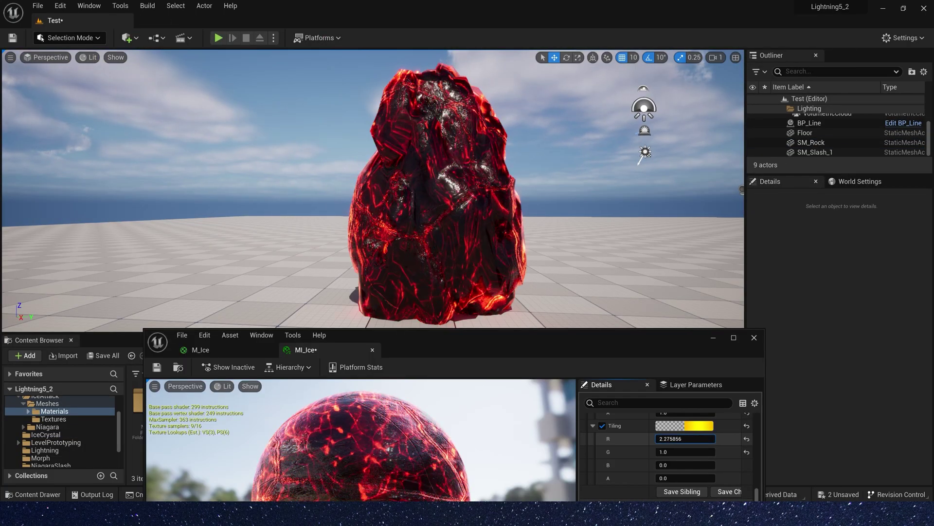